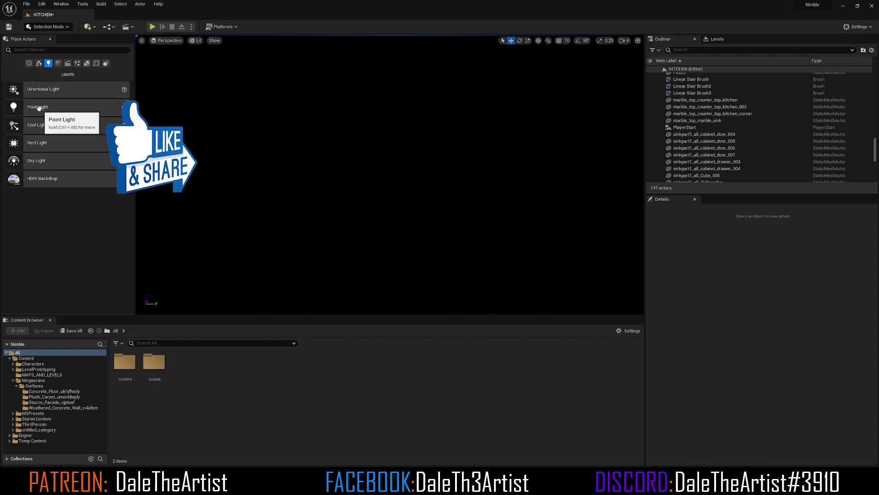
- Add a point light above the kitchen floor with intensity about 131 cd and attenuation radius about 3067
drag(39, 107, 417, 198)
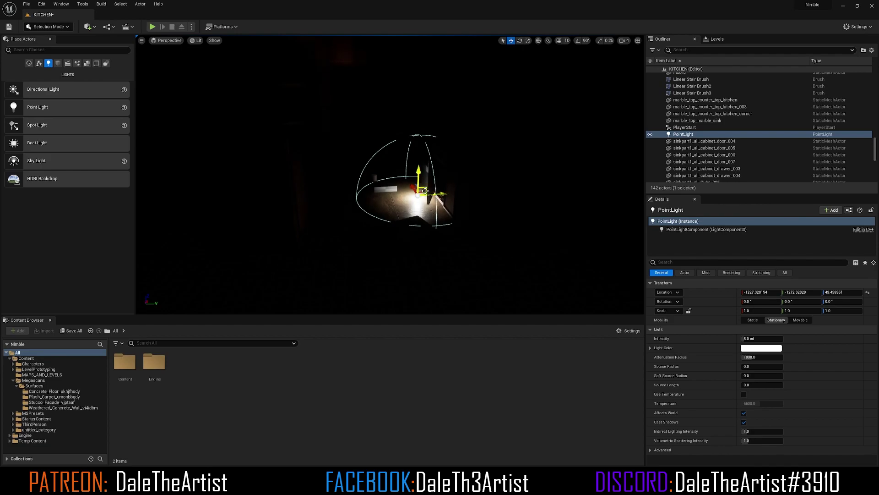
drag(425, 187, 374, 144)
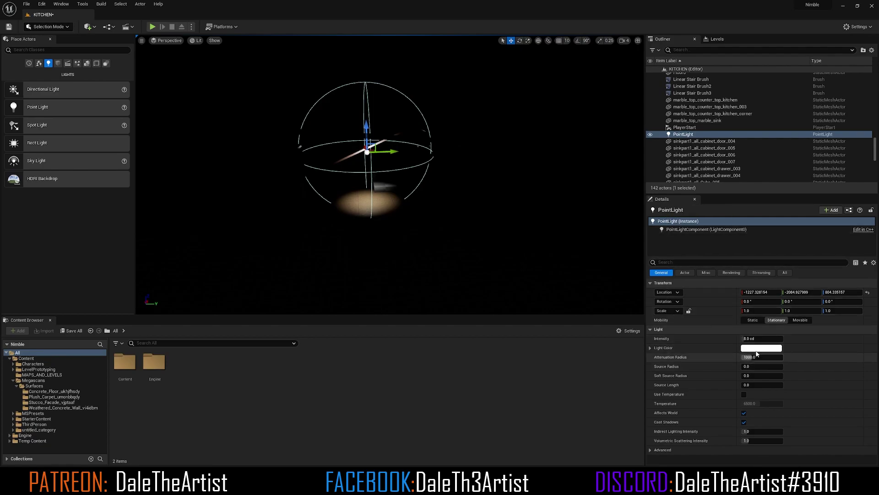
drag(753, 339, 812, 357)
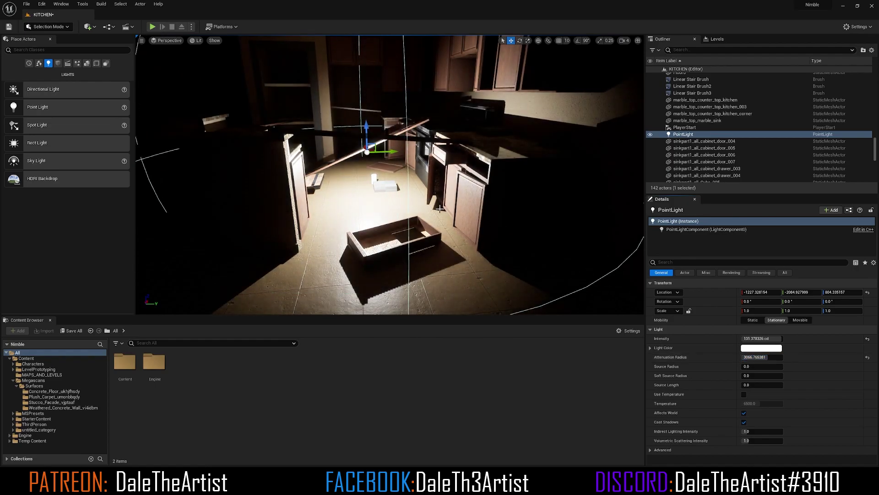
- Play-test the level full screen, walking the character through the kitchen to examine the point light's effect
click(153, 26)
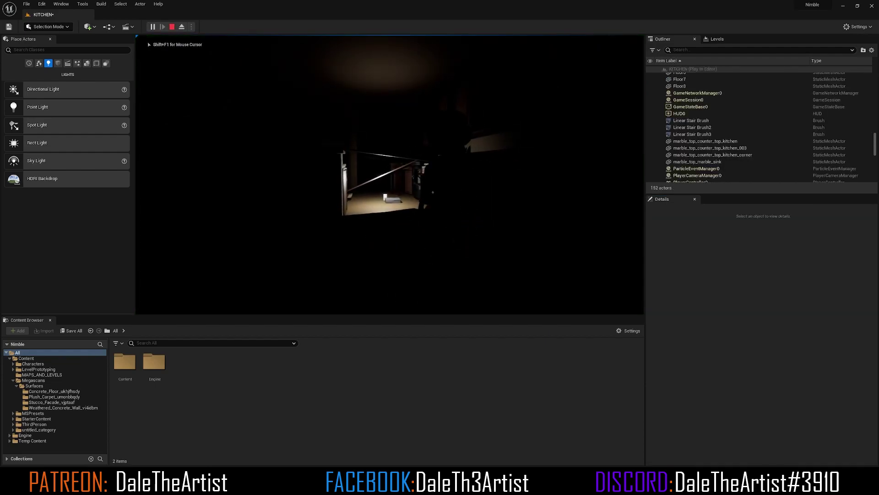
key(shift+F1)
key(F11)
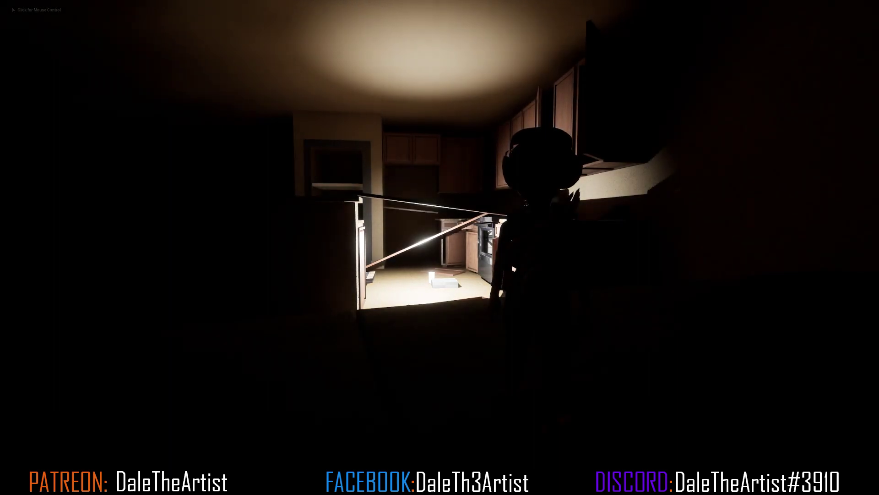
key(w)
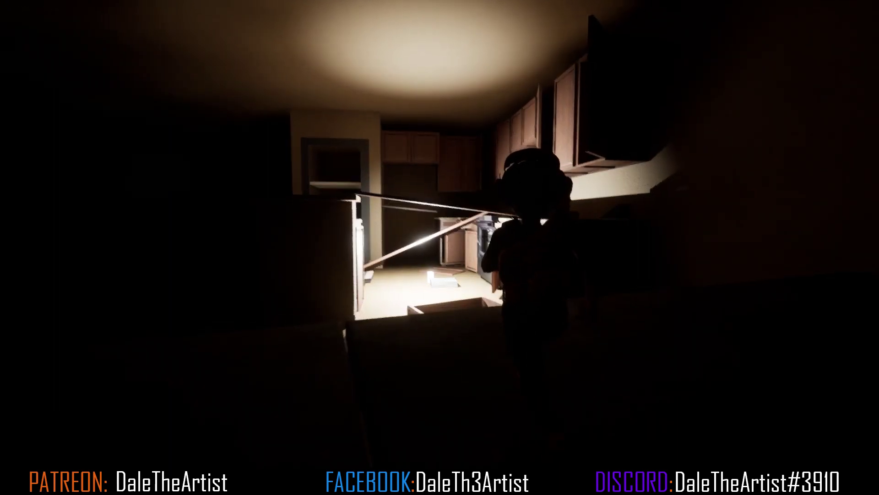
key(w)
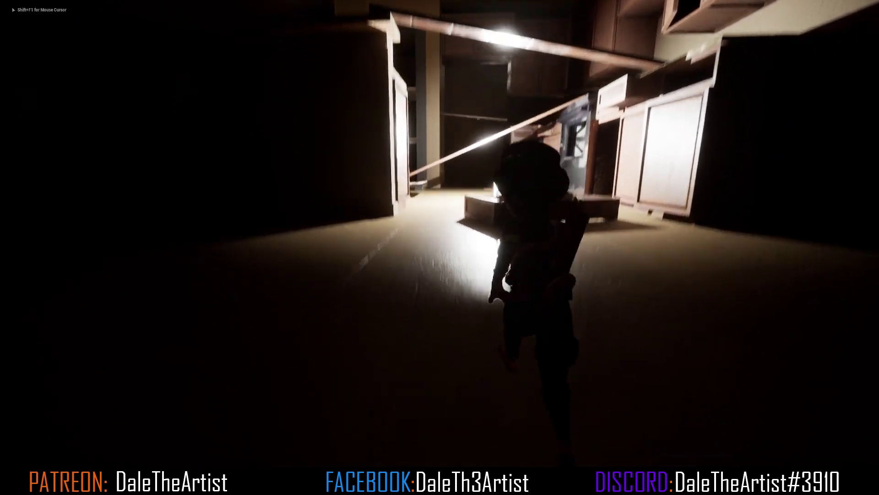
key(w)
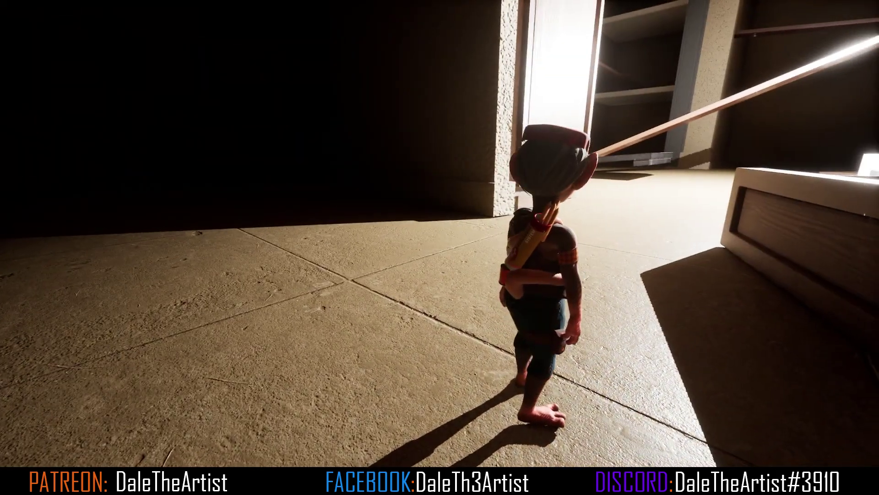
key(w)
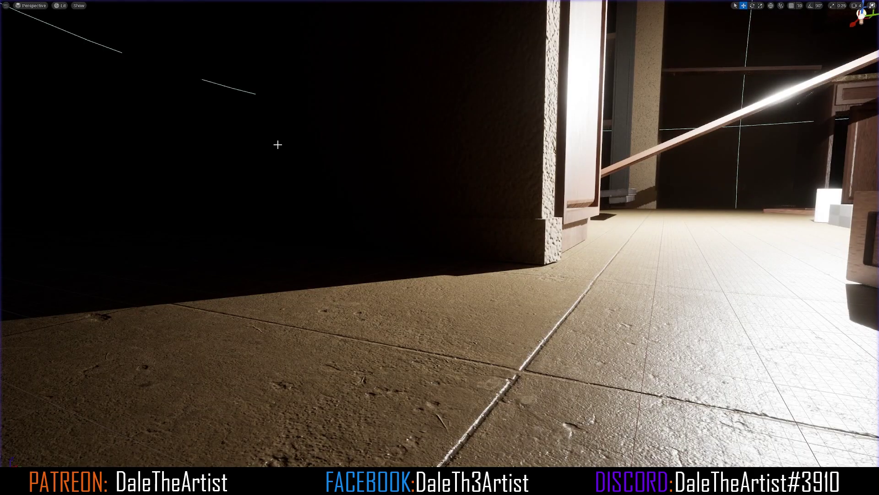
right_drag(439, 247, 339, 261)
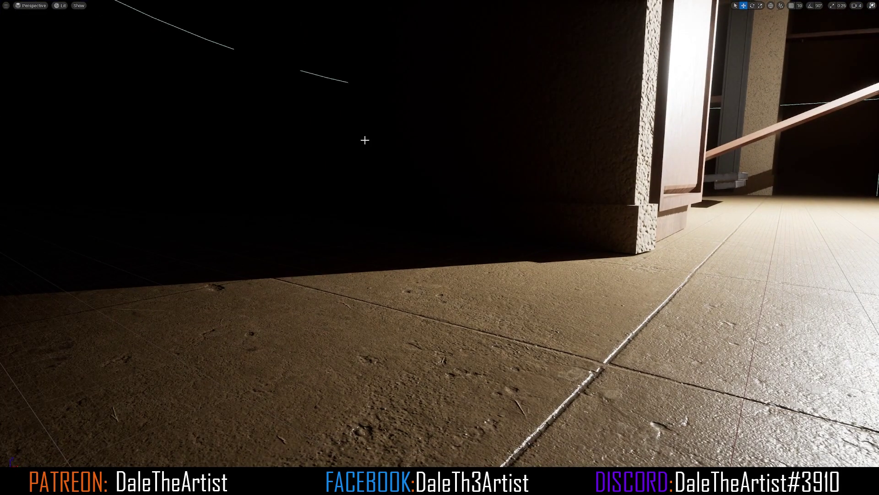
key(F11)
- Find the directional light actor by searching for "dire" and place one in the kitchen level
right_drag(395, 138, 367, 102)
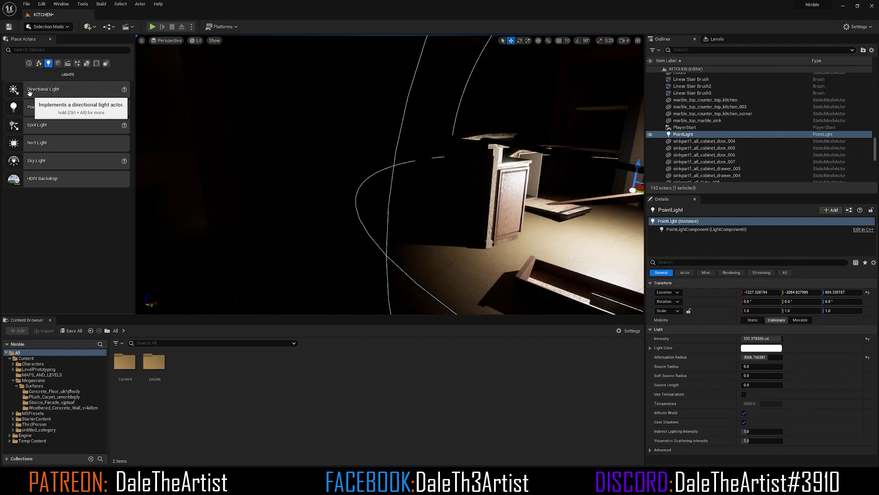
click(84, 63)
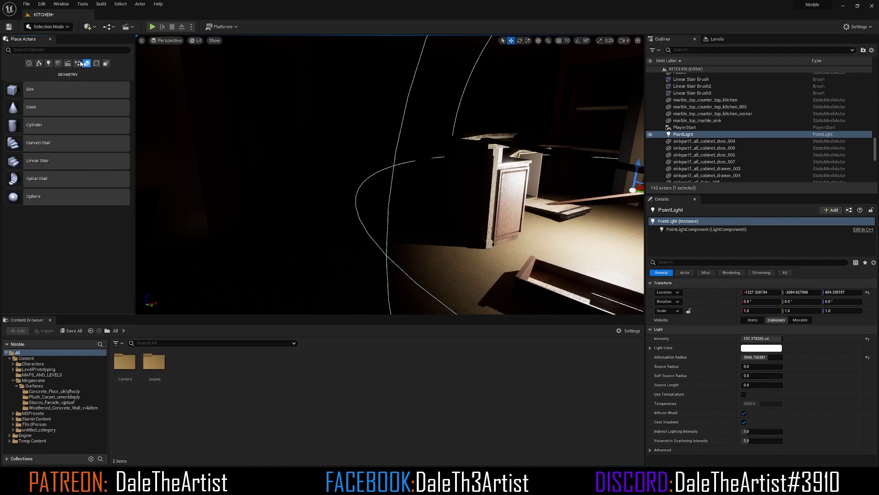
text(dire)
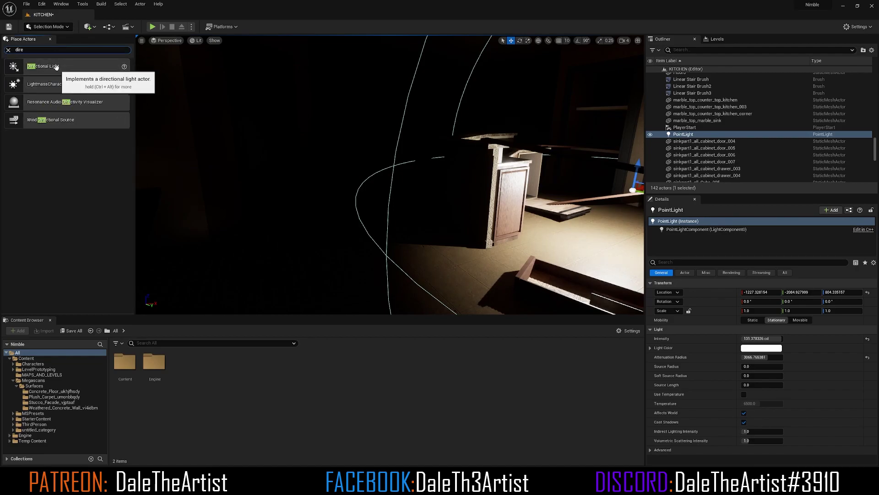
drag(59, 65, 391, 182)
right_drag(420, 115, 499, 106)
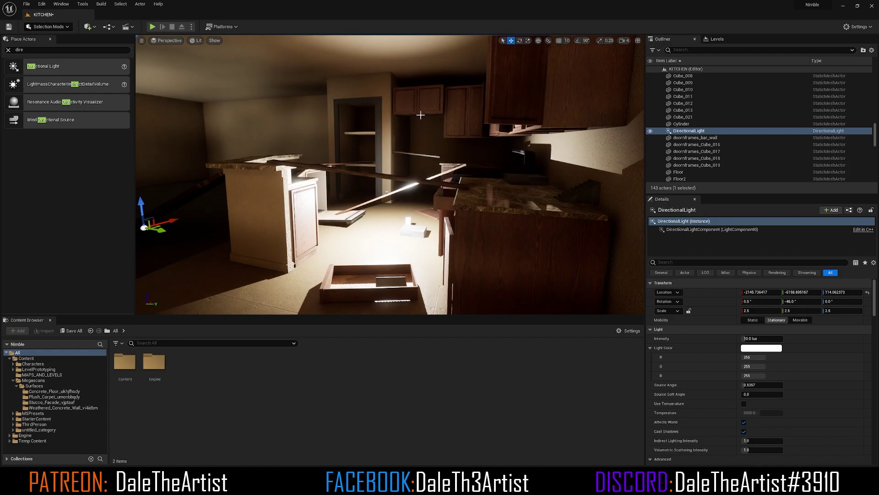
right_drag(415, 125, 415, 125)
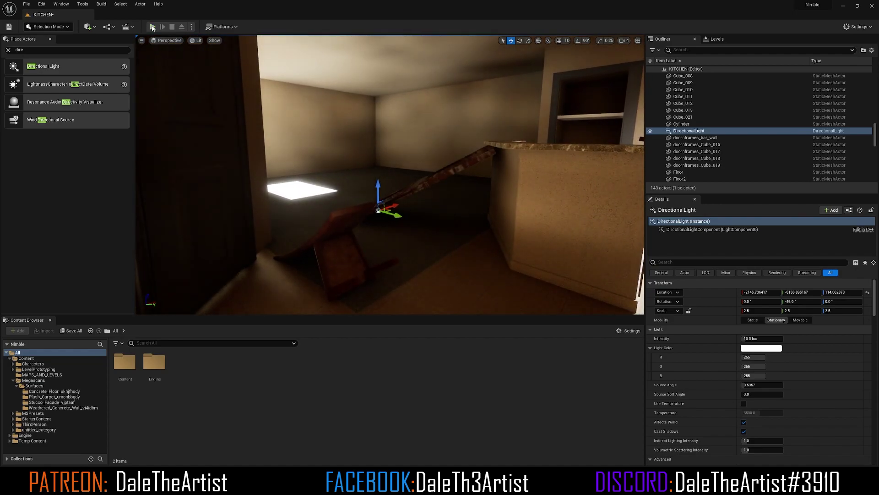
- Play-test the level to check the directional light's effect on the character and kitchen, and end the session
click(152, 27)
click(358, 153)
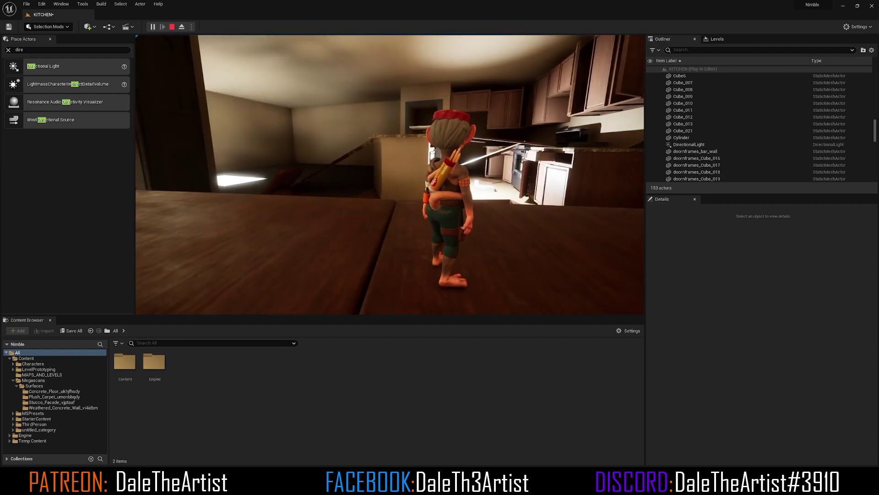
key(Escape)
- Find the Sky Atmosphere actor by searching for "atmo" and place it in the room near the window blinds
right_drag(383, 163, 352, 136)
key(a)
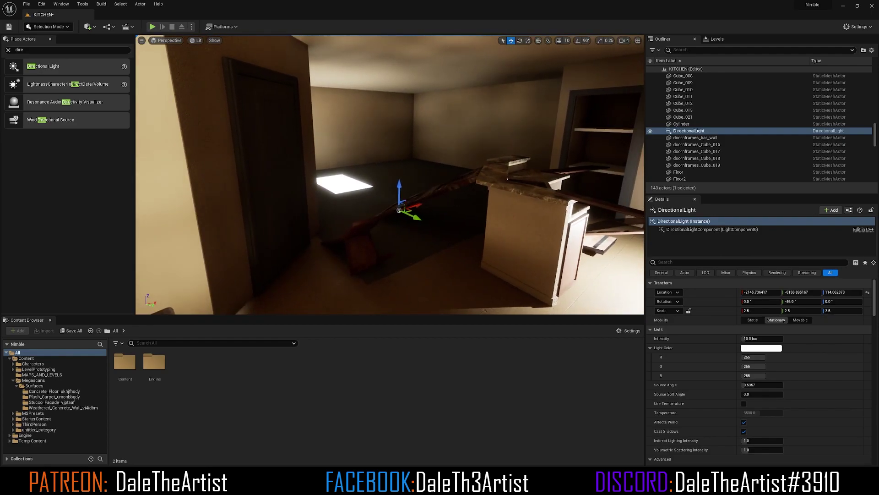
right_drag(376, 198, 439, 193)
right_drag(389, 174, 345, 174)
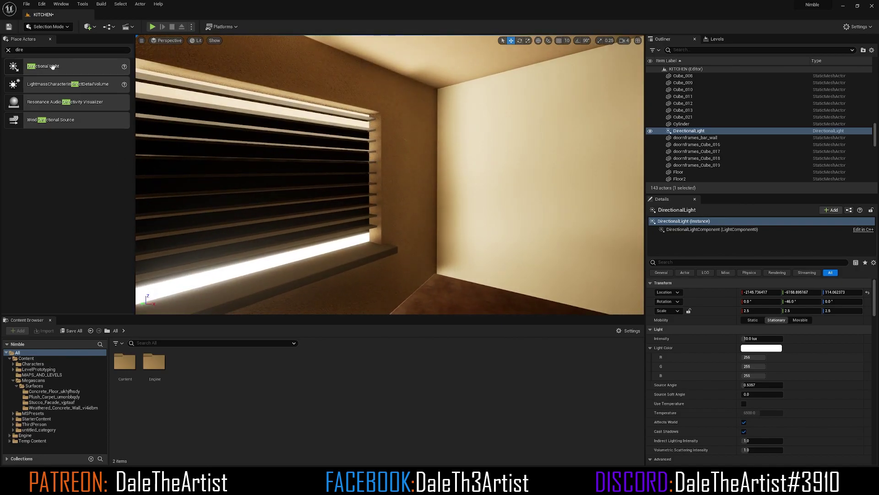
click(45, 51)
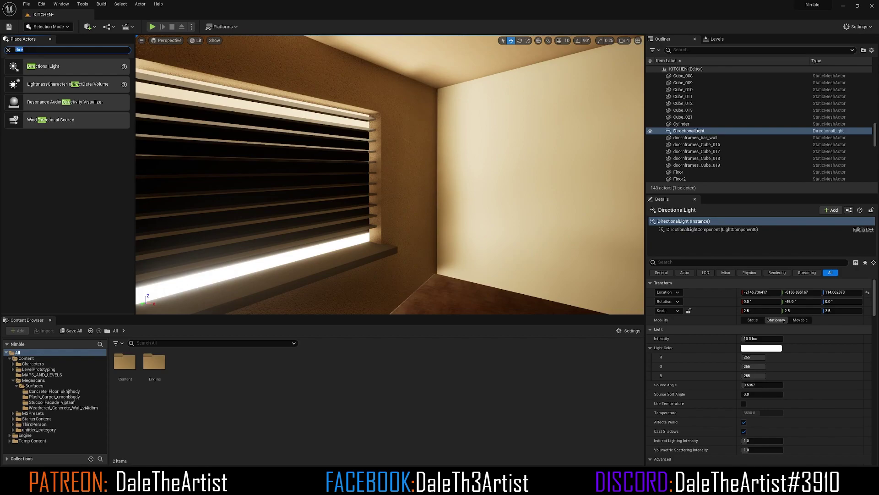
text(at)
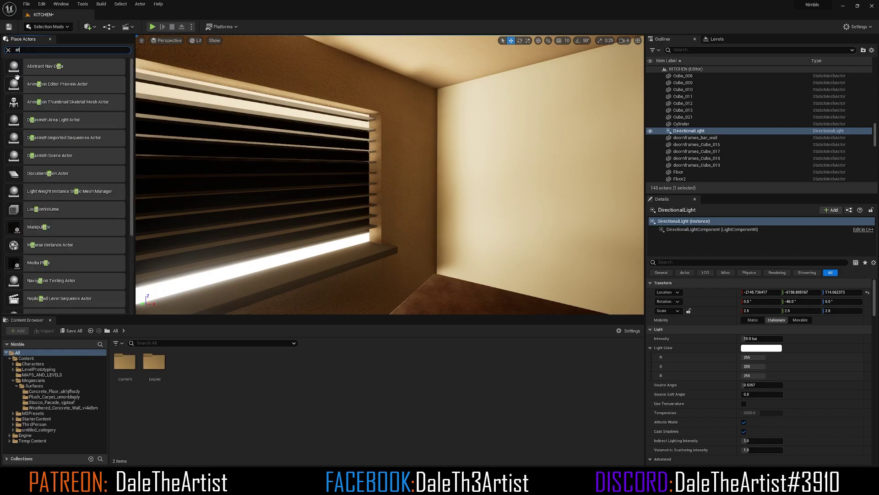
text(mo)
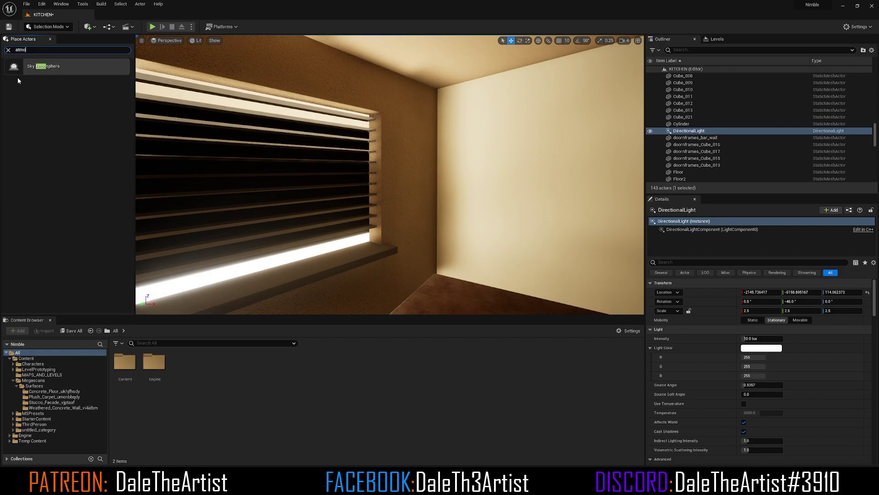
drag(32, 65, 398, 164)
drag(452, 277, 452, 276)
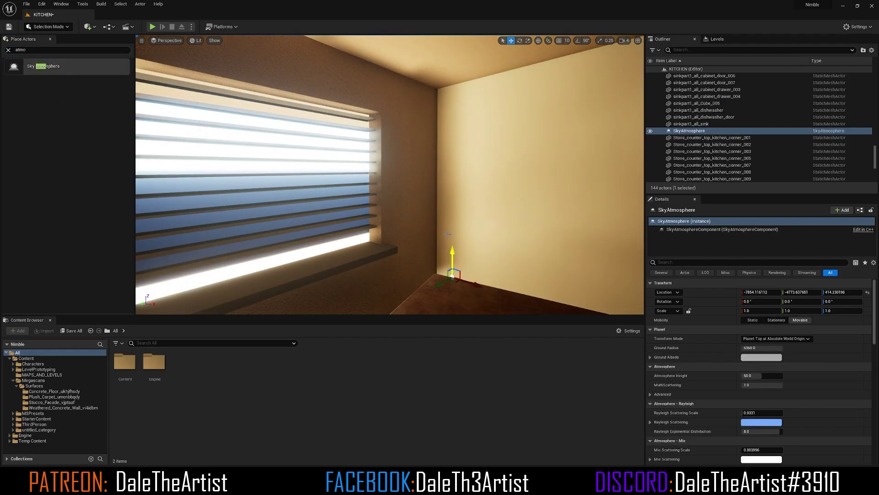
mouse_move(453, 276)
right_down()
mouse_move(618, 276)
mouse_move(320, 275)
mouse_move(453, 276)
right_up()
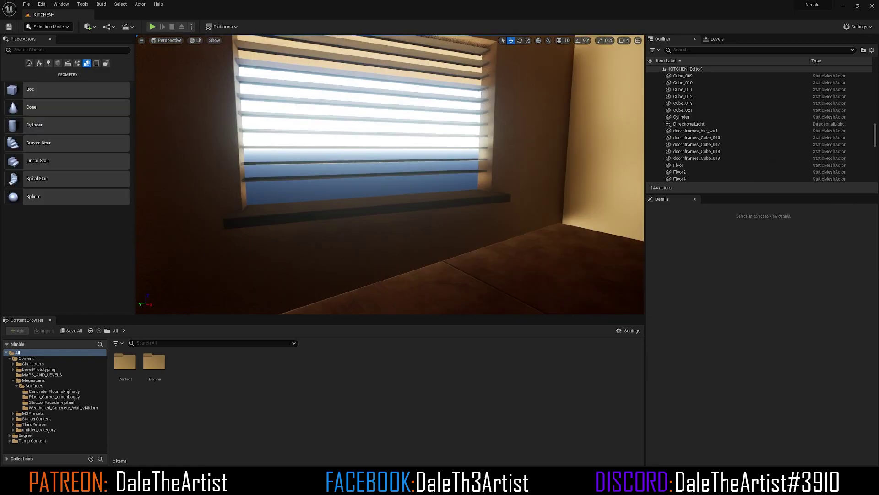
- Find the PostProcessVolume actor by searching for "post" and place it on the kitchen floor
right_drag(295, 103, 295, 103)
right_drag(316, 164, 316, 161)
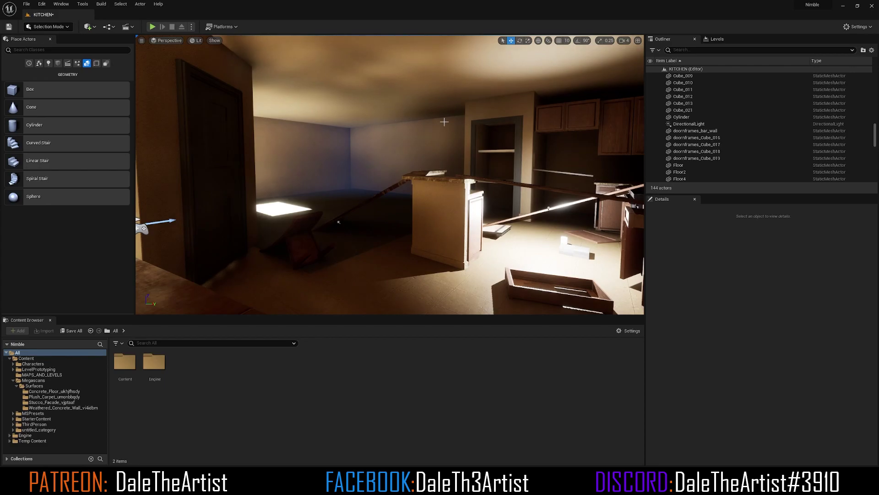
right_drag(444, 121, 444, 121)
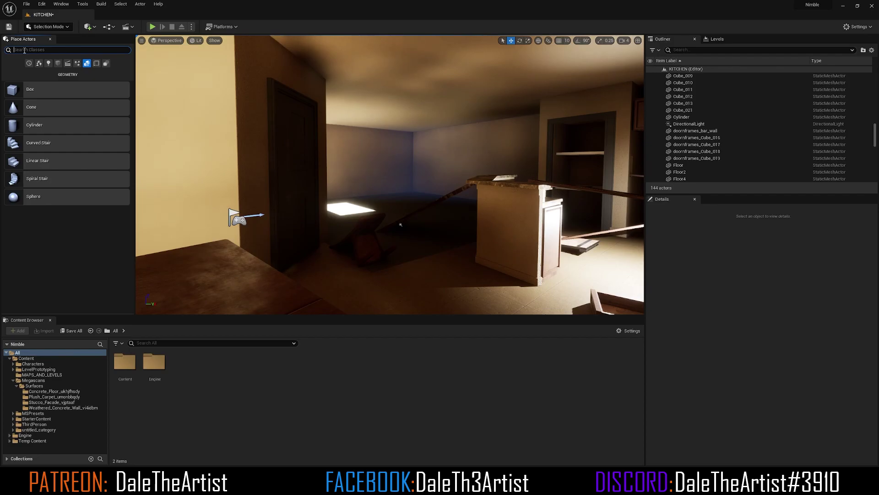
text(post)
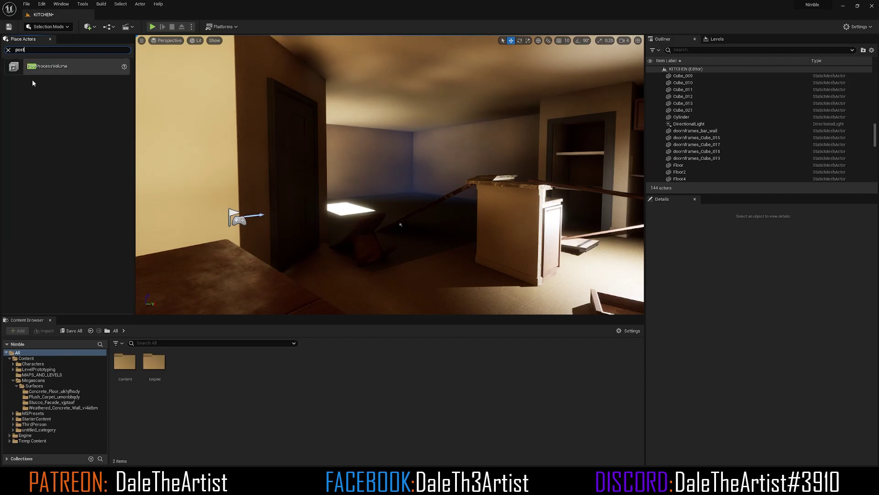
drag(45, 67, 488, 291)
right_drag(407, 252, 409, 251)
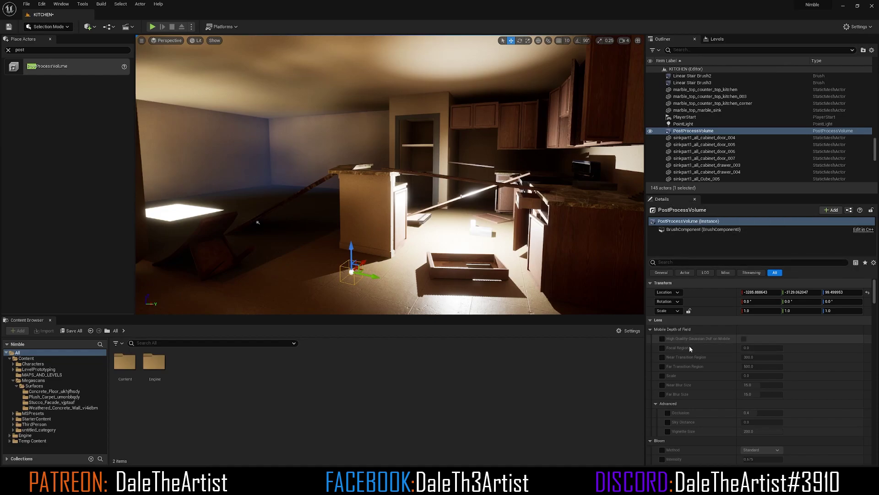
- Enable the post process volume's Min EV100 and Max EV100 exposure overrides, set both to 1.0, and check the result inside the volume
scroll(687, 343, down, 6)
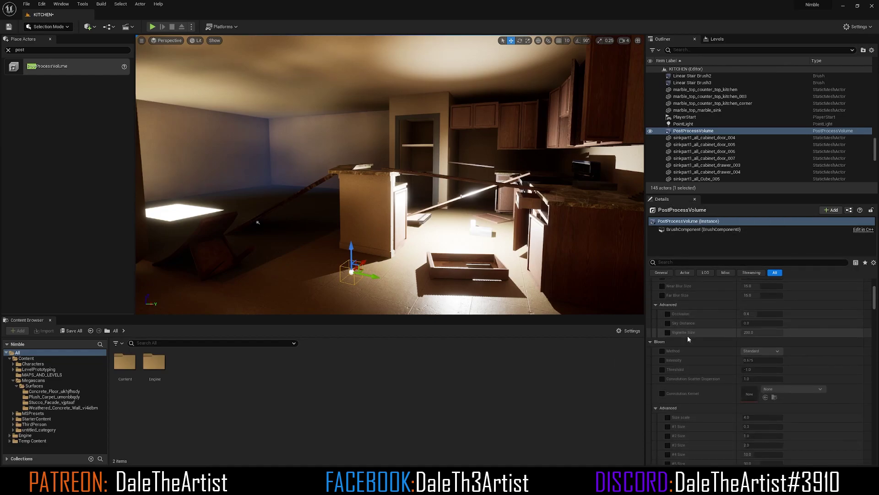
scroll(687, 339, down, 9)
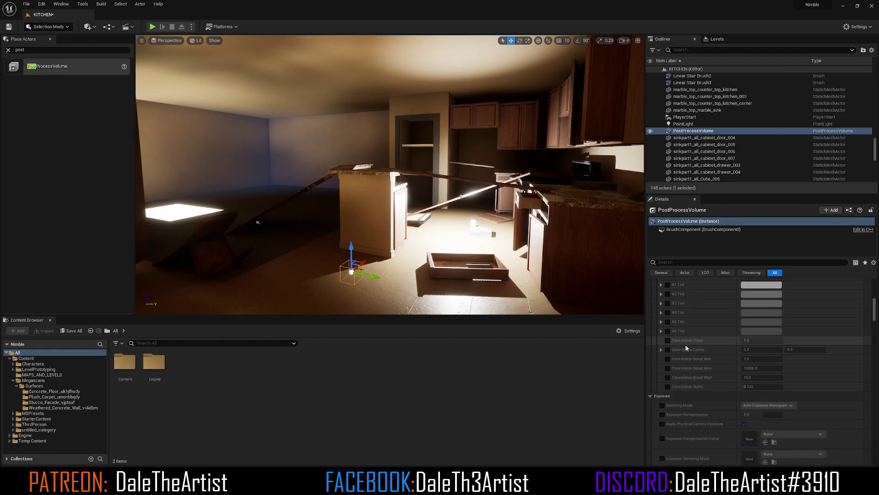
scroll(678, 355, down, 3)
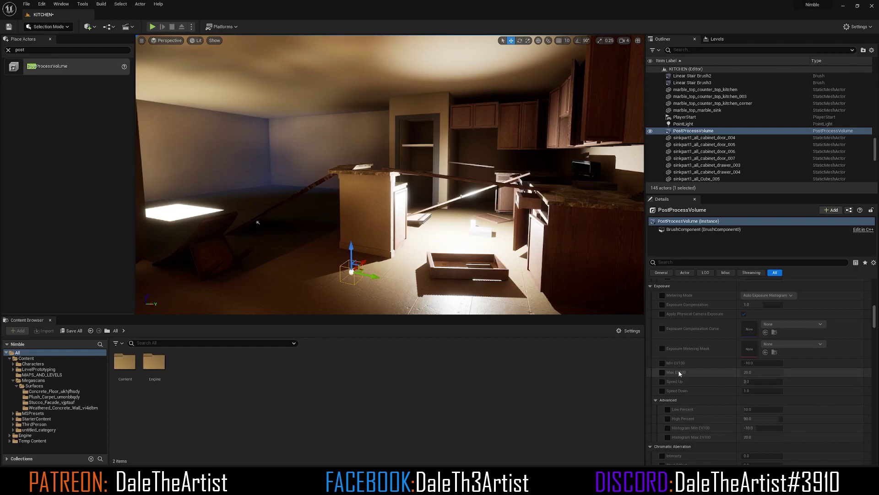
click(662, 363)
click(663, 372)
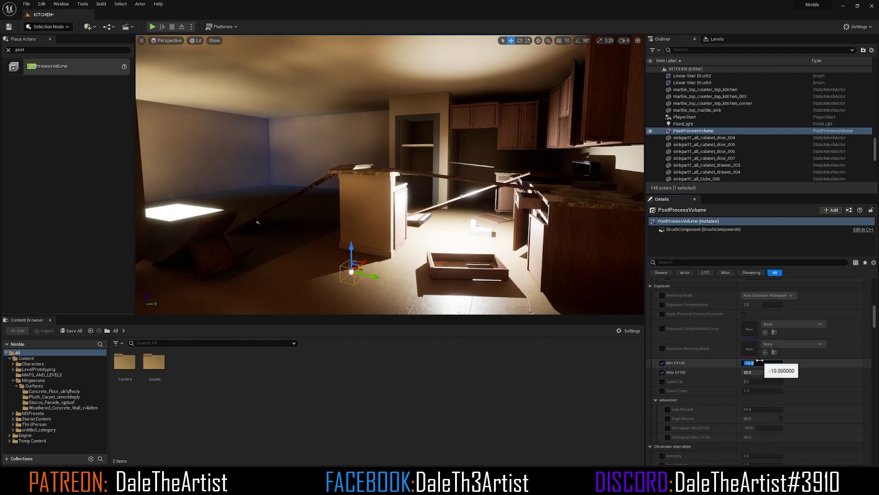
click(759, 361)
text(1)
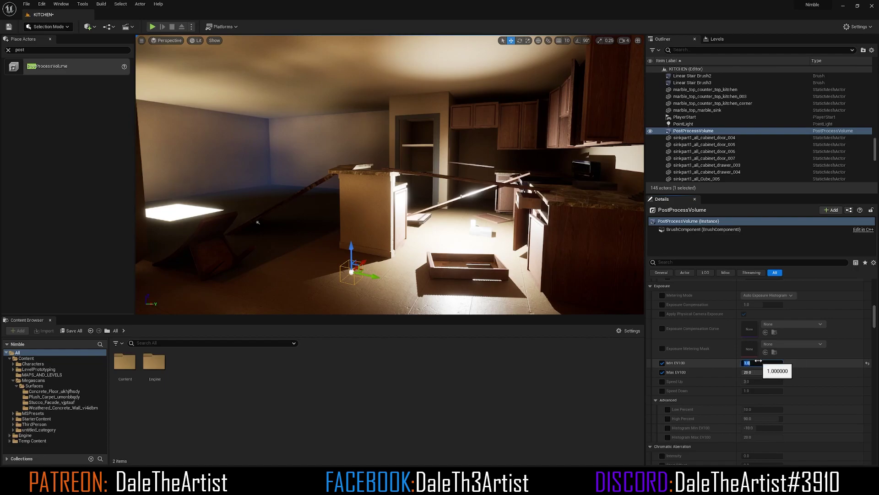
key(Return)
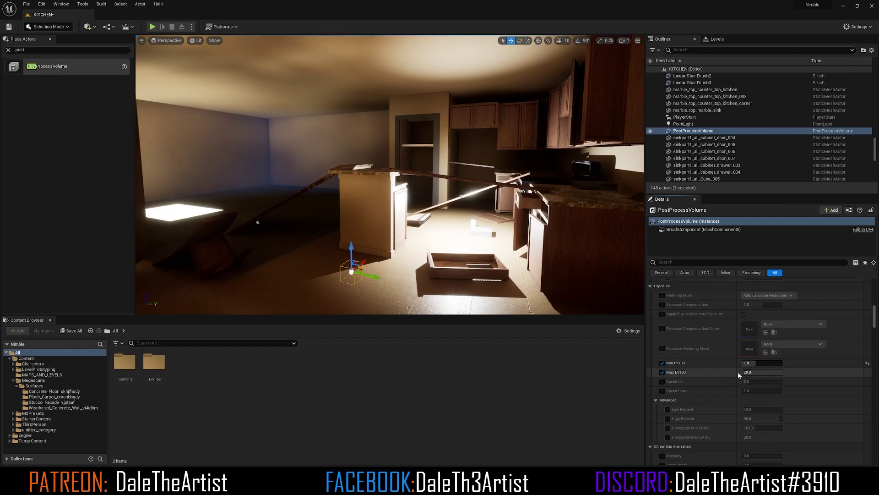
click(756, 372)
text(1)
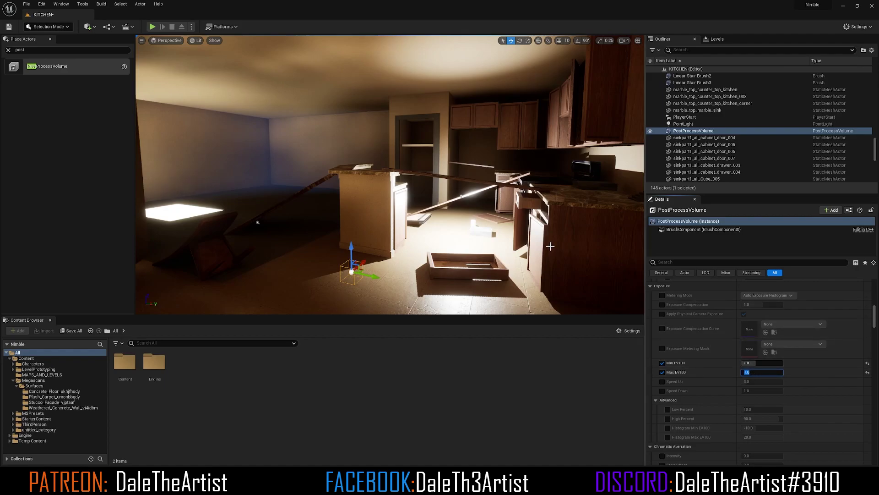
right_drag(411, 211, 341, 286)
right_drag(332, 135, 405, 84)
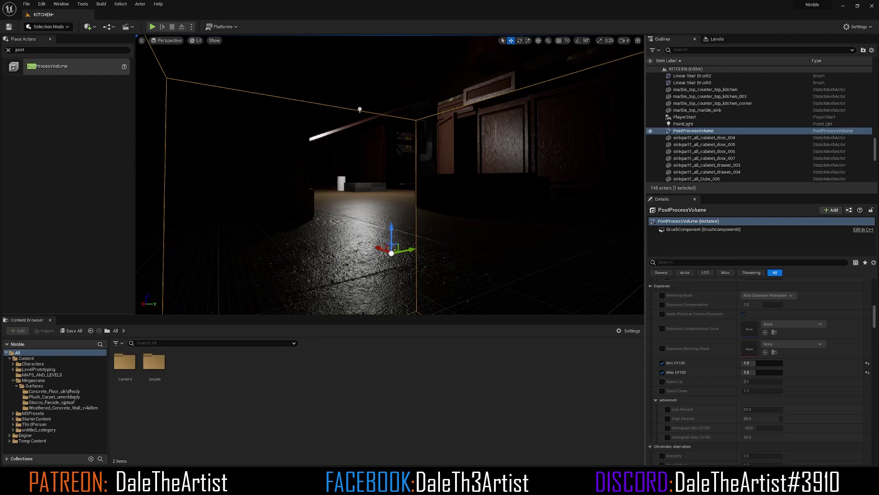
- Find the post process volume's Infinite Extent (Unbound) setting by searching its details for "inf" and enable it
right_drag(406, 175, 225, 172)
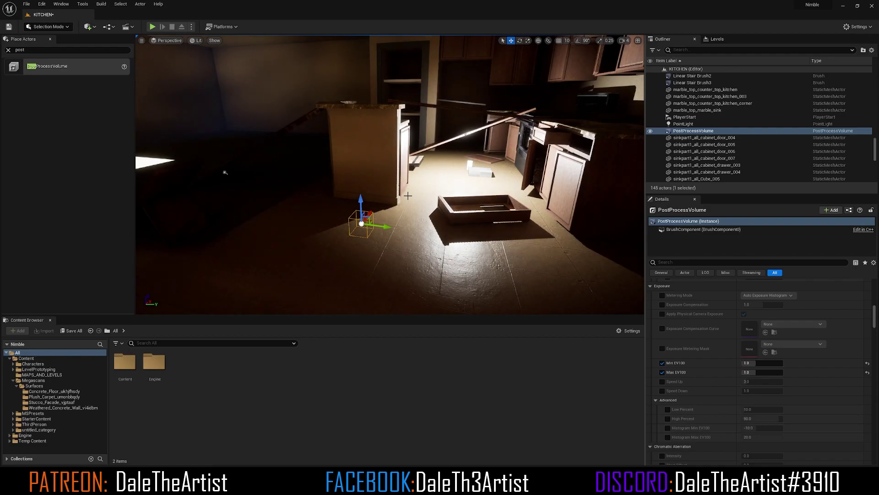
right_drag(433, 215, 399, 197)
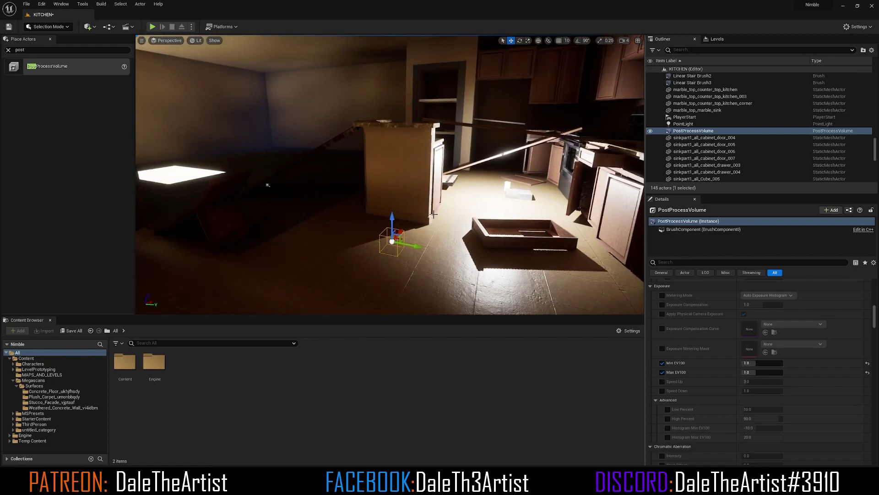
scroll(704, 326, down, 3)
scroll(704, 326, down, 3)
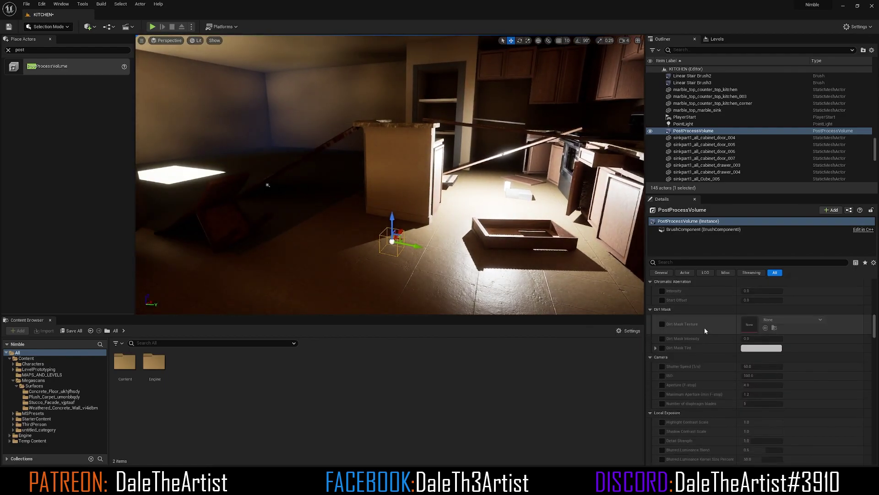
click(672, 262)
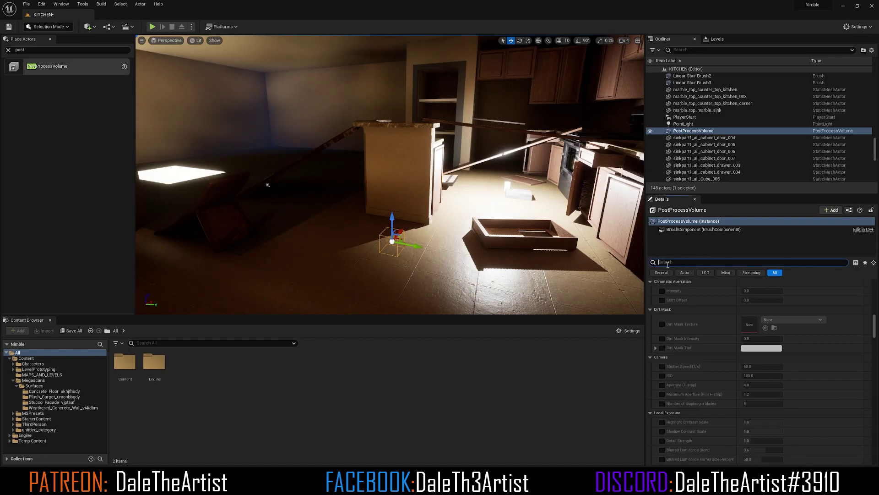
text(inf)
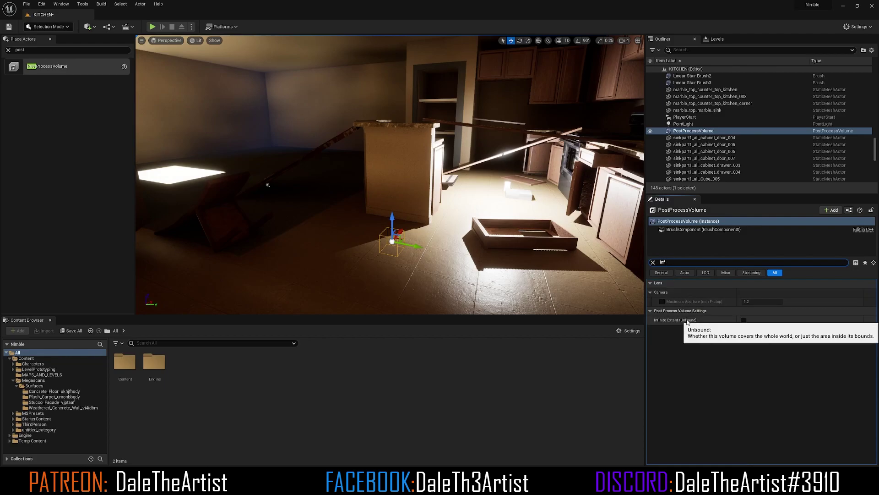
click(745, 322)
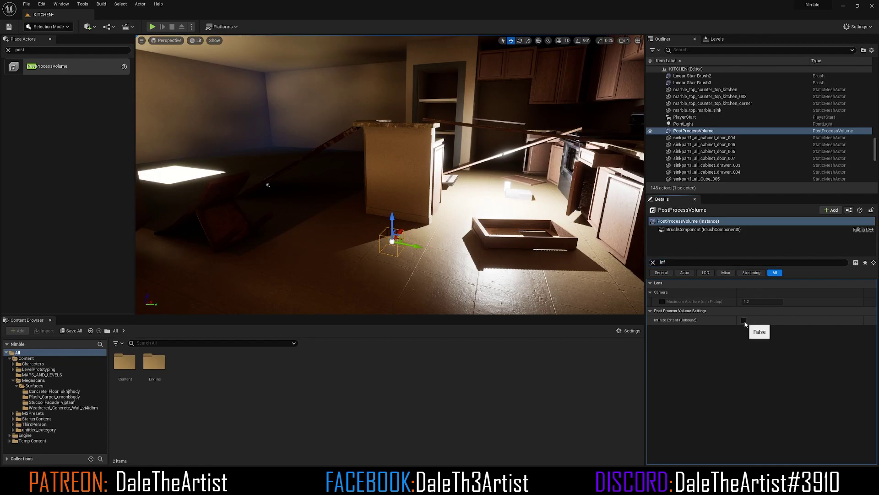
click(744, 320)
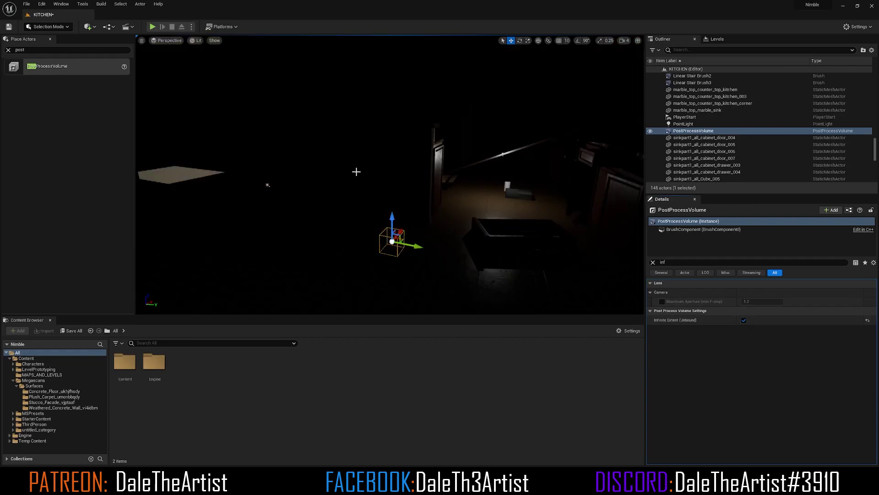
- Play-test the level to check the unbound exposure settings while moving through the room, and end the session
right_drag(415, 197, 339, 147)
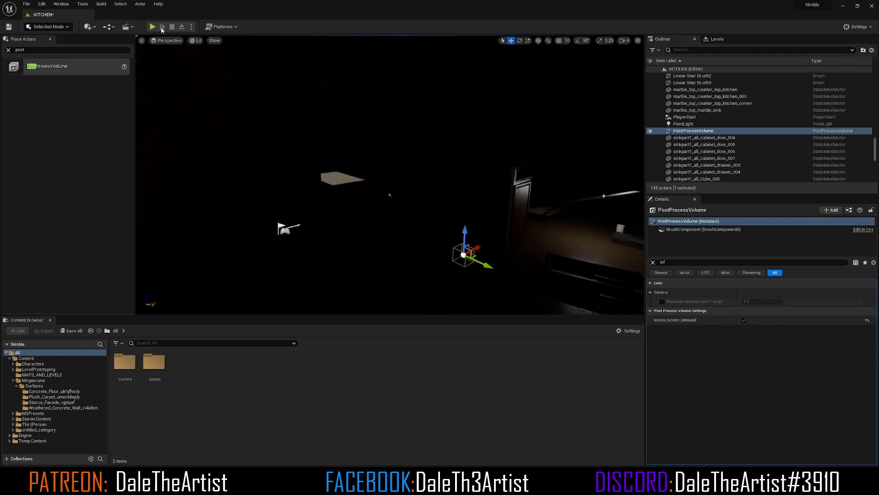
click(153, 26)
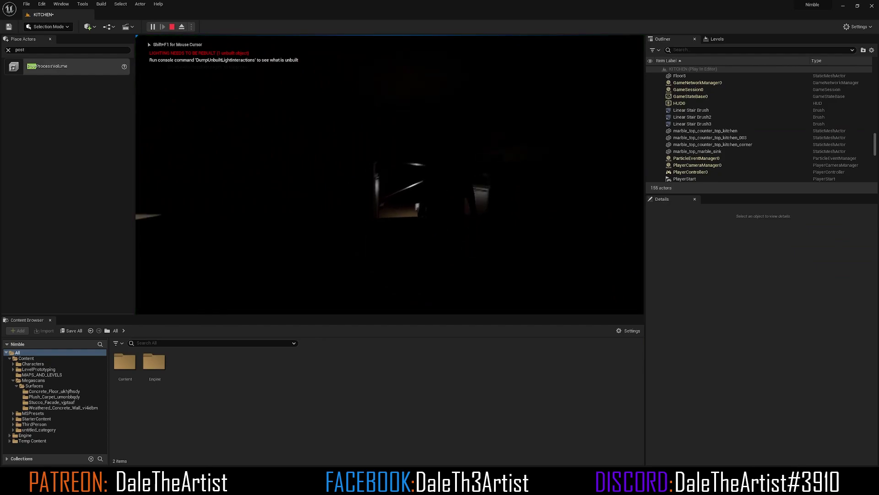
key(w)
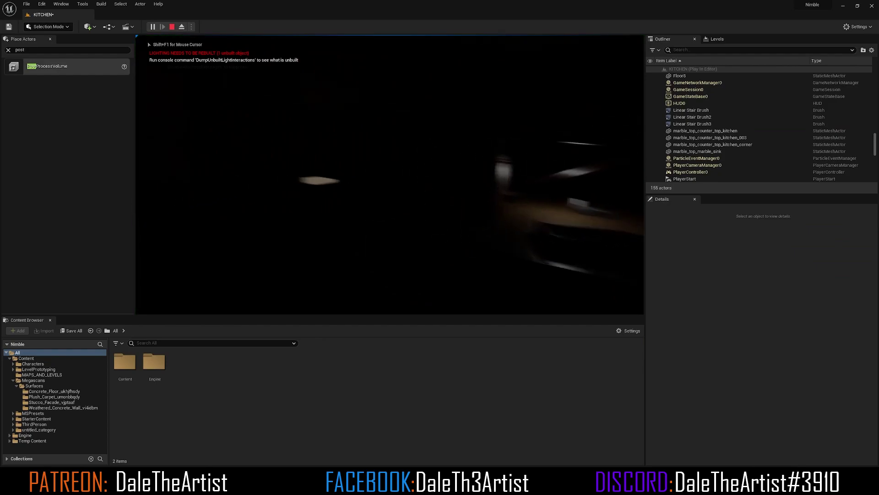
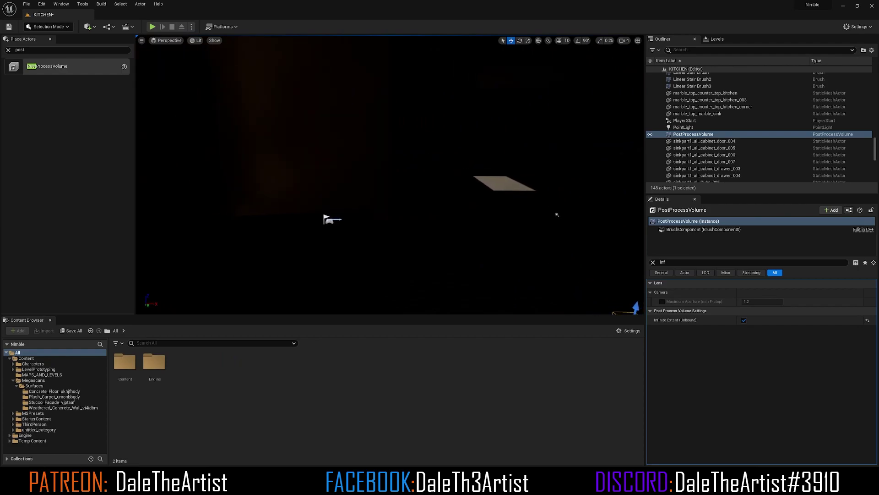
- Find the Sky Light actor by searching for "sky", place it in the room near the player start, and check its effect
click(47, 53)
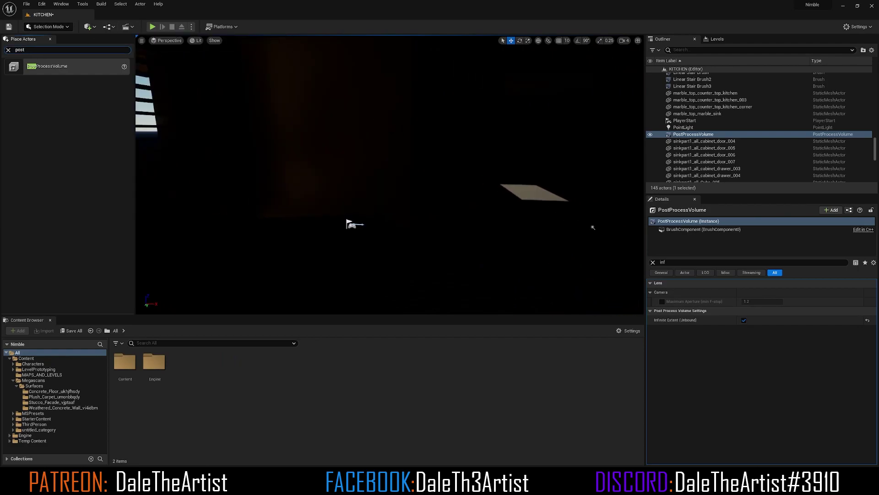
click(7, 50)
text(sky)
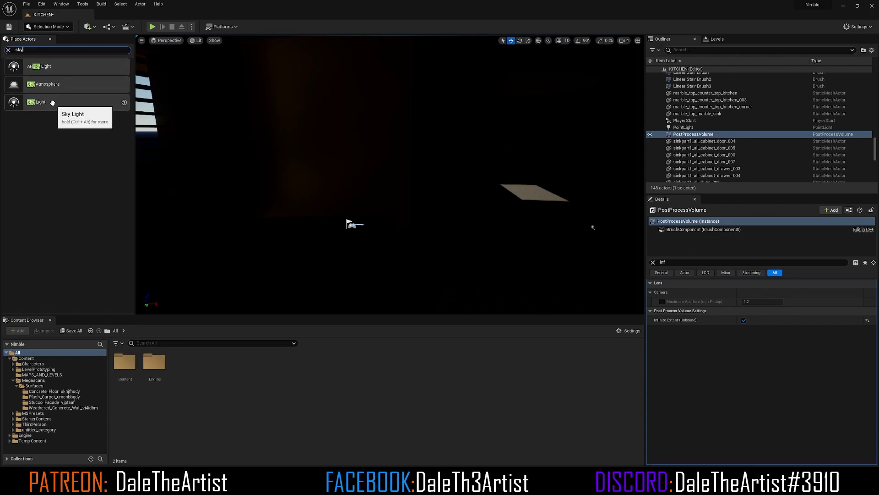
drag(53, 103, 297, 189)
drag(387, 216, 440, 235)
right_drag(369, 169, 520, 172)
right_drag(391, 198, 382, 176)
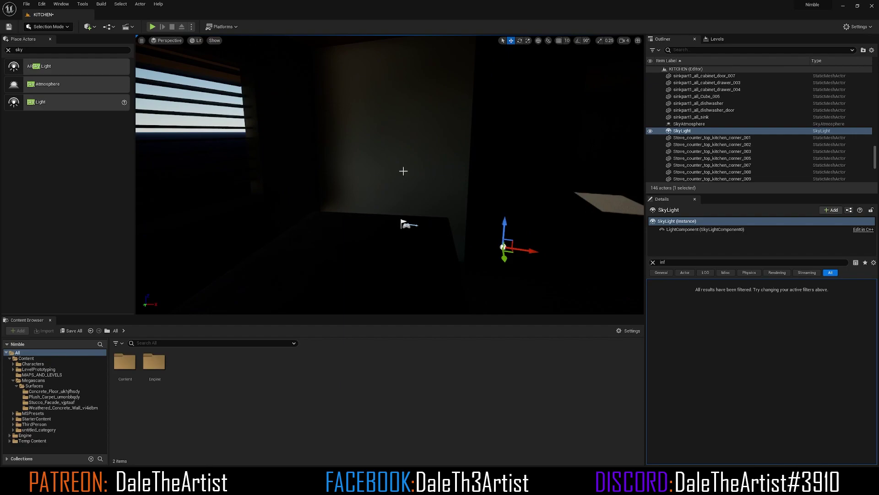
right_drag(397, 210, 430, 210)
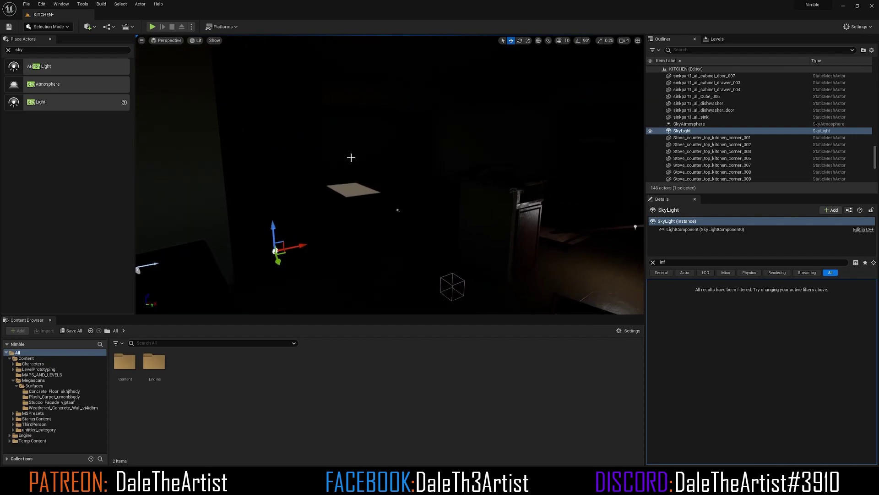
- Clear the details filter, set the sky light's source type to SLS Specified Cubemap, and assign SunsetAmbientCubemap as its cubemap
click(653, 263)
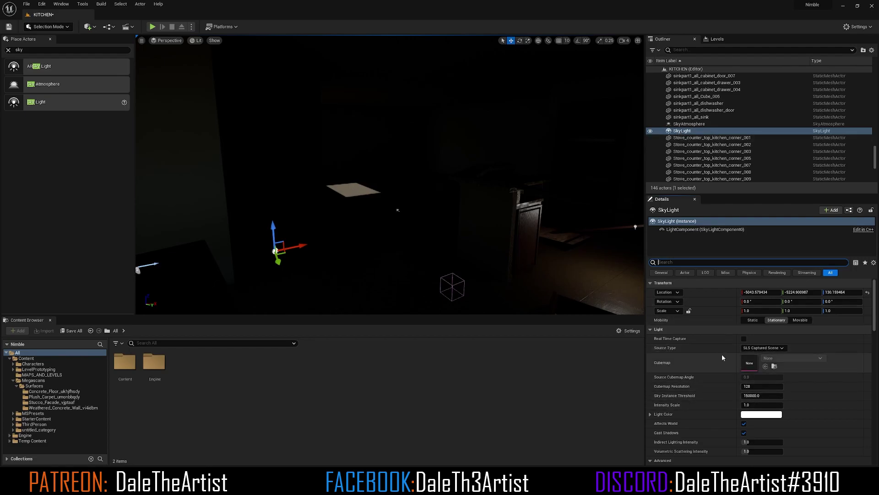
click(763, 348)
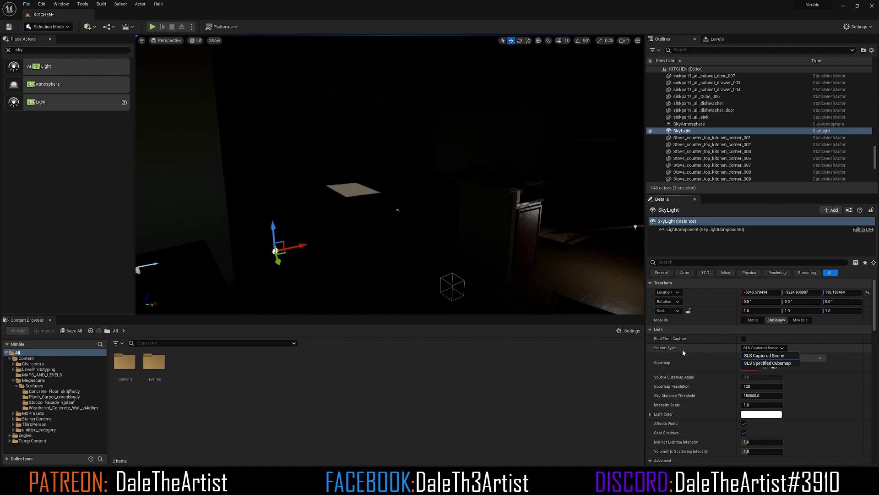
click(772, 364)
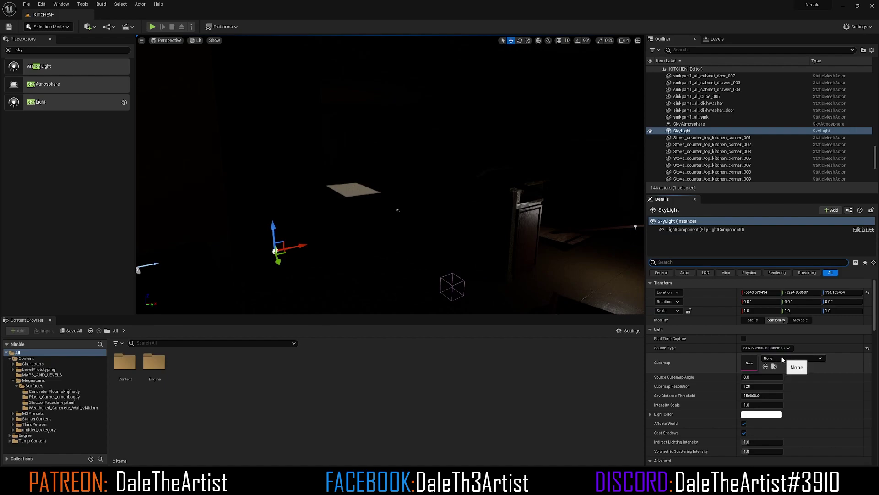
click(784, 359)
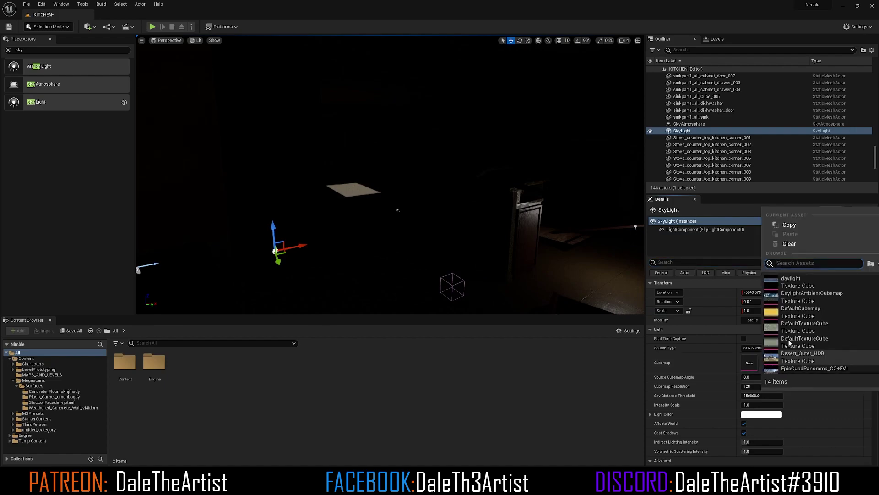
scroll(785, 348, down, 3)
scroll(791, 310, down, 3)
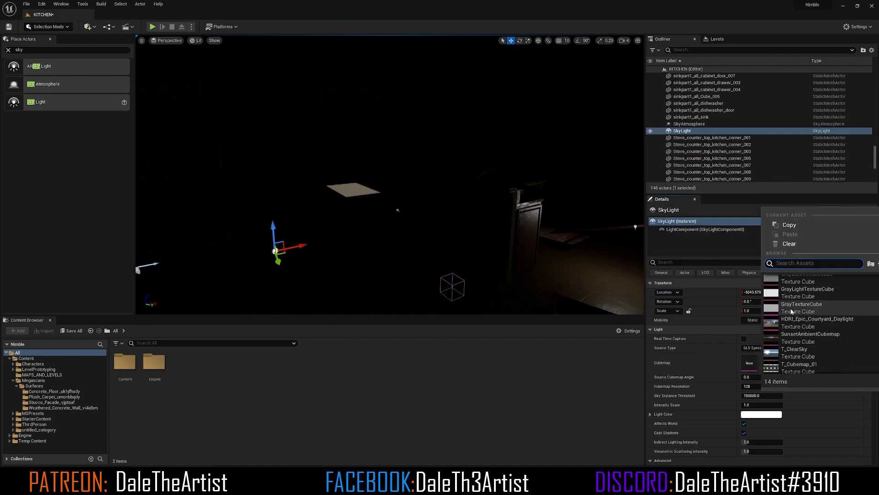
click(799, 335)
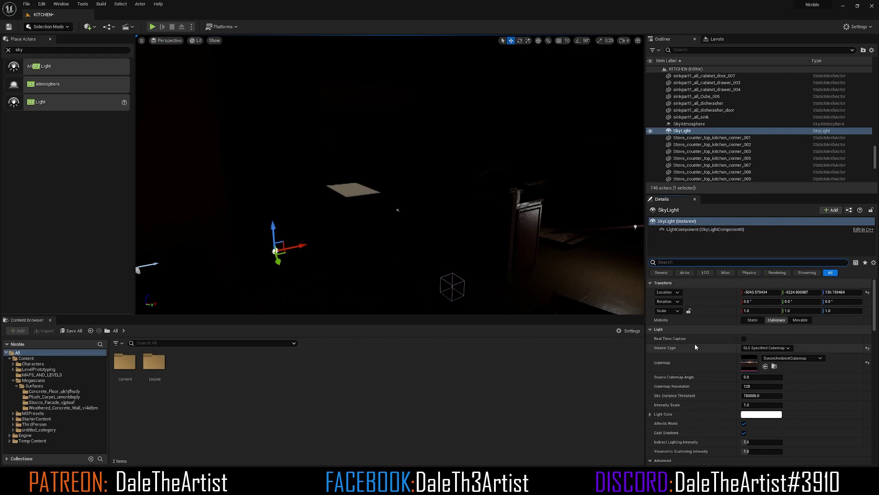
- Raise the sky light's Intensity Scale to about 246.4 and inspect the lit kitchen around the broken counter
mouse_move(681, 388)
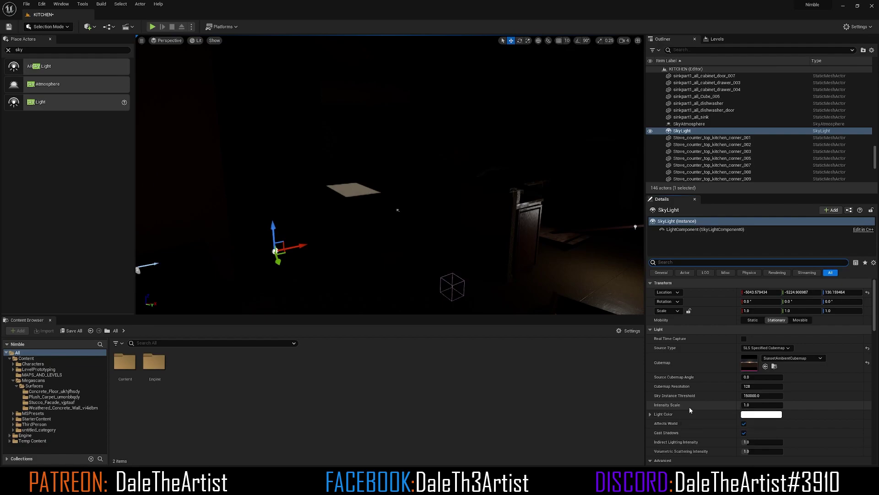
drag(751, 405, 769, 405)
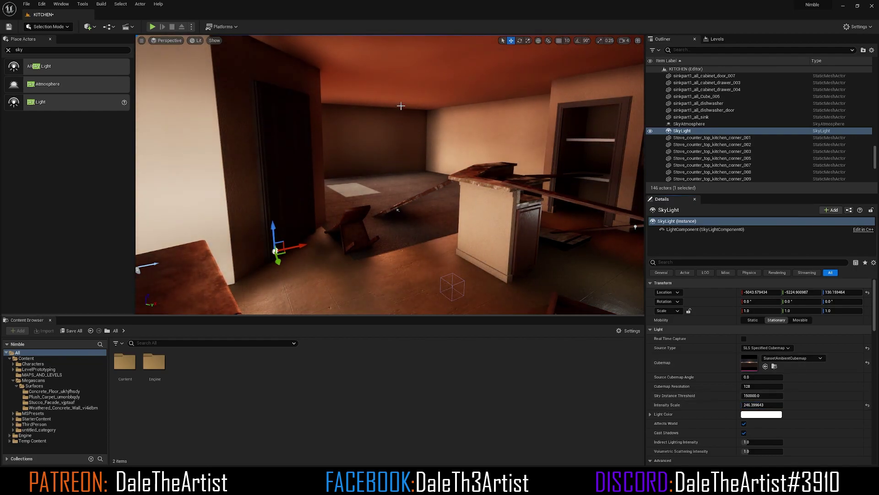
right_drag(428, 121, 352, 176)
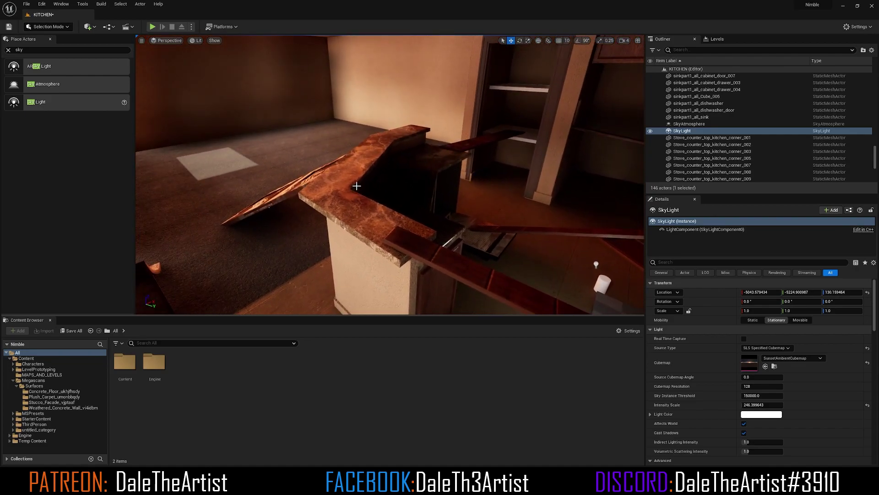
- Try a second point light on the broken marble countertop, shift it toward the dark cabinet opening, and delete it
click(356, 187)
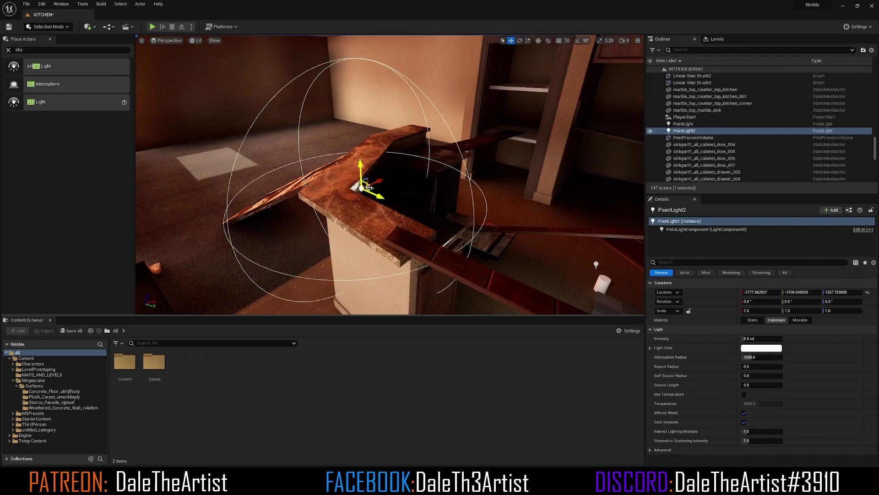
drag(370, 186, 418, 181)
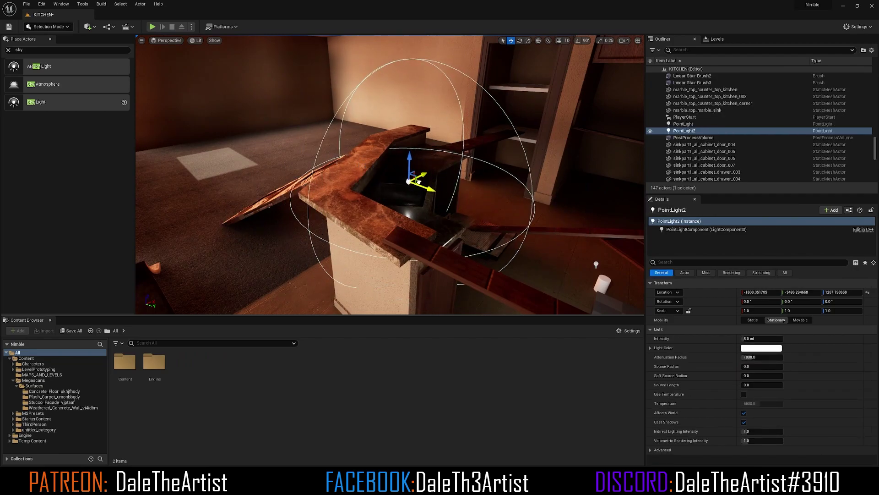
right_drag(419, 177, 393, 177)
key(Delete)
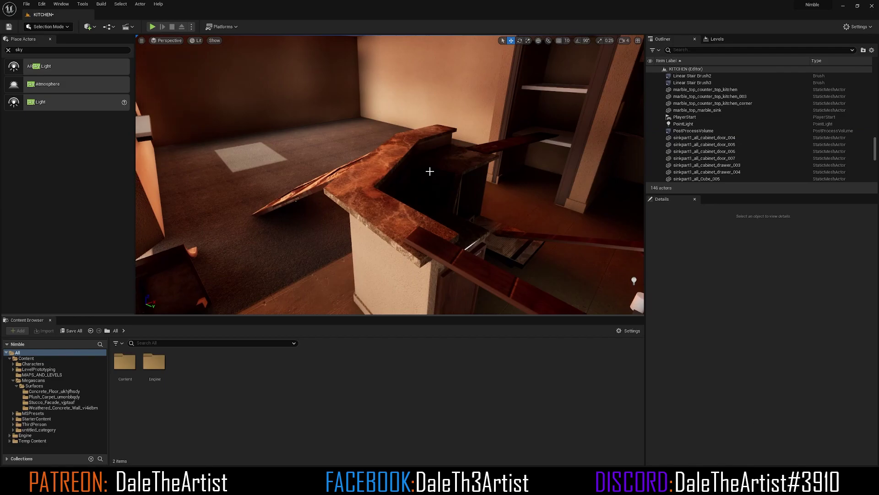
- Play-test the KITCHEN level from the player start in the viewport at full-screen size and take control of the character
right_drag(633, 190, 407, 205)
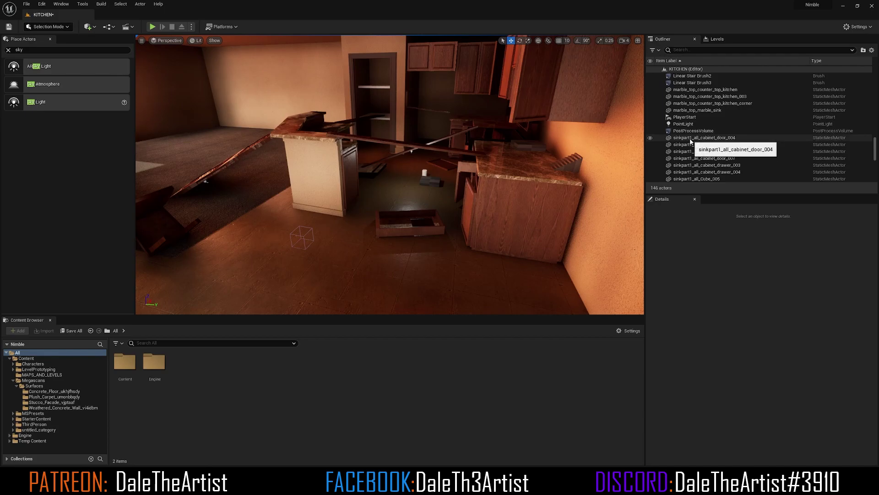
right_drag(361, 138, 220, 128)
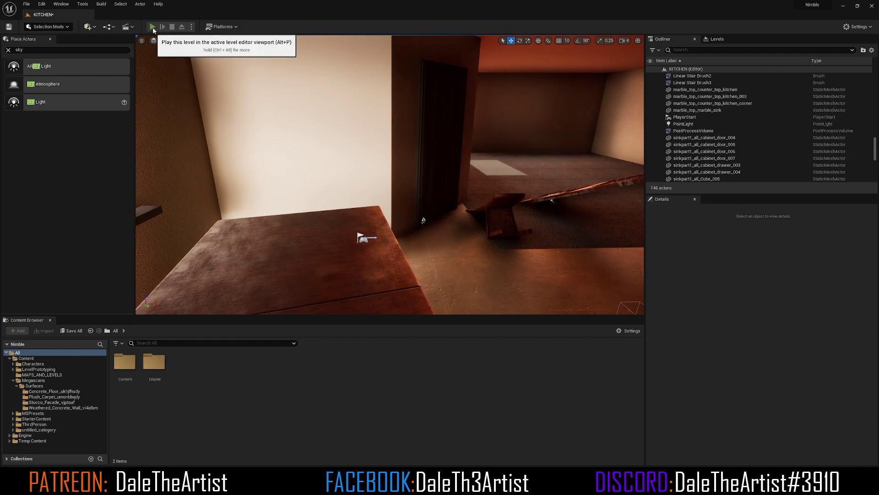
click(152, 26)
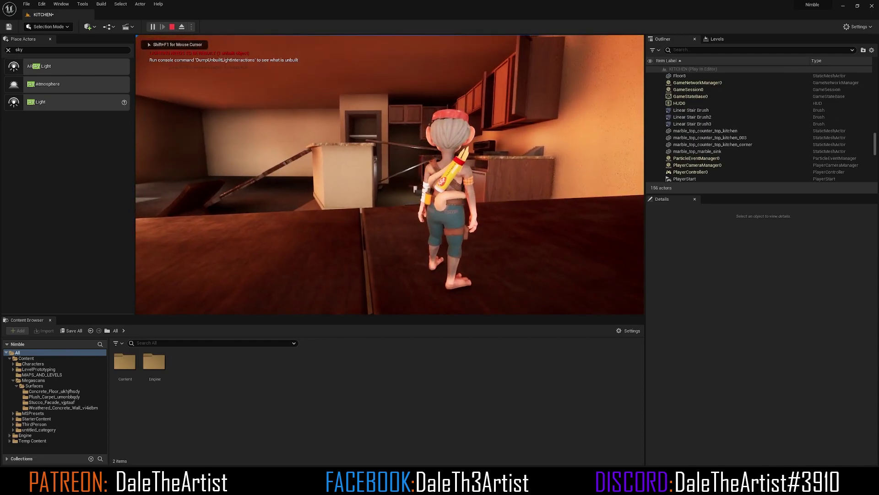
key(shift+F1)
key(F11)
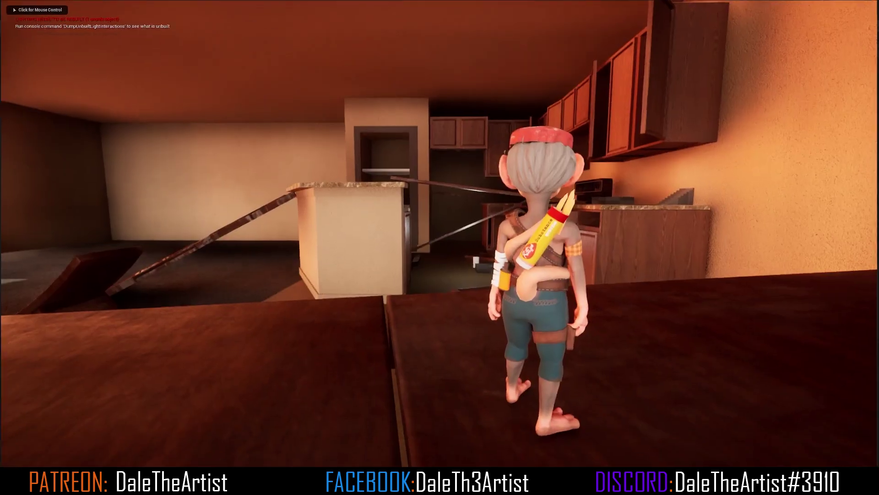
click(439, 248)
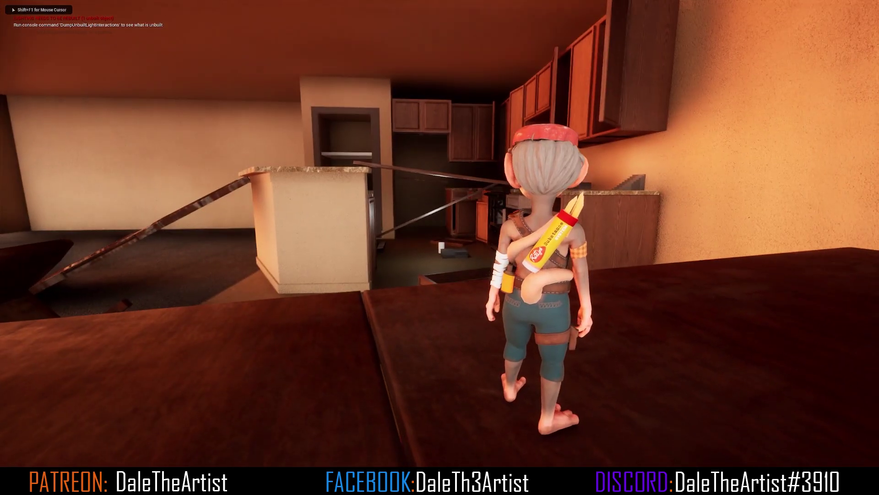
- Run the character across the table, floor and kitchen counters to check the lighting, then end the play session and restore the editor layout
key(w)
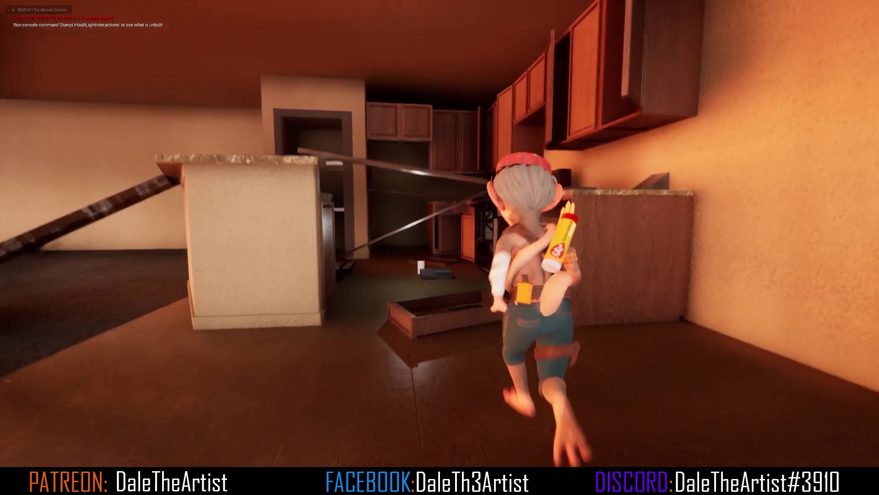
key(d)
key(s)
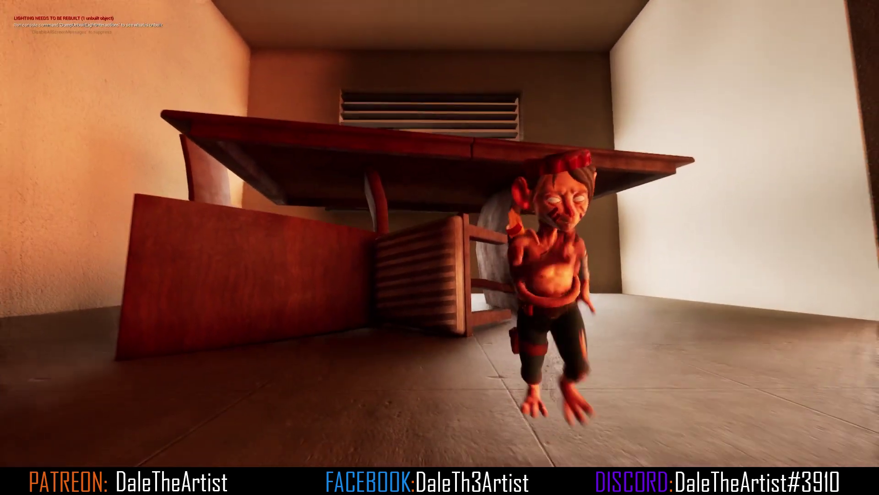
key(w)
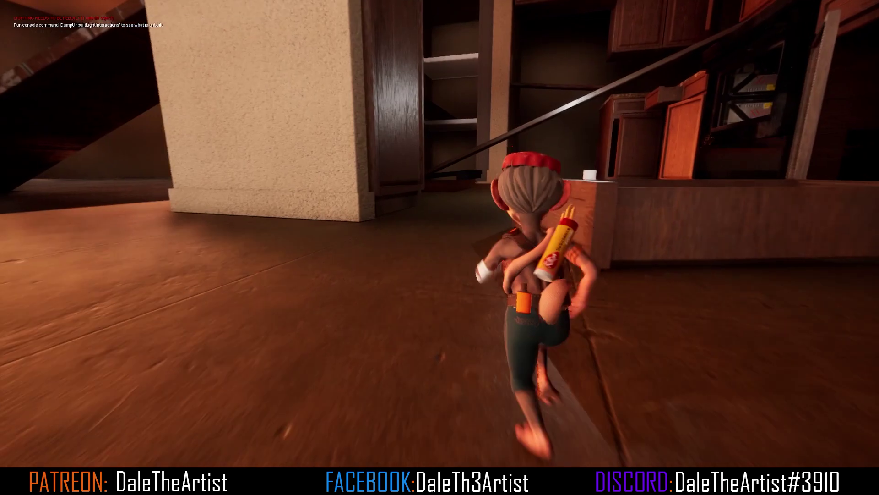
key(a)
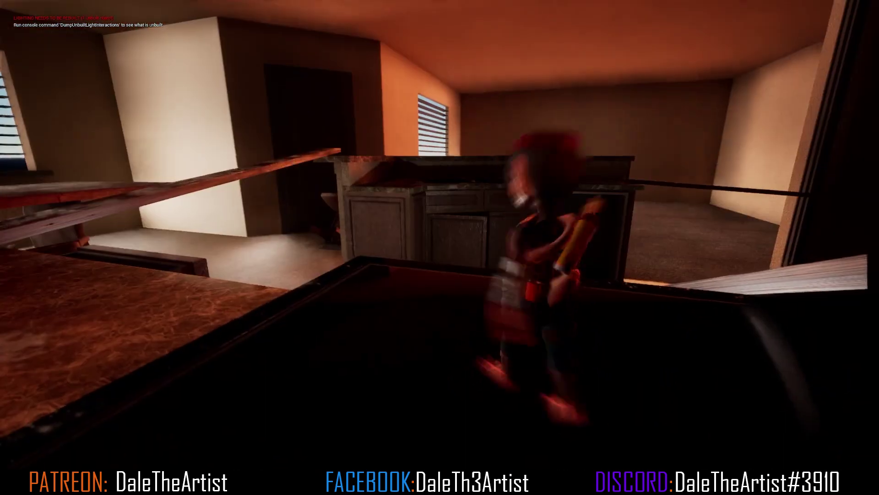
key(Escape)
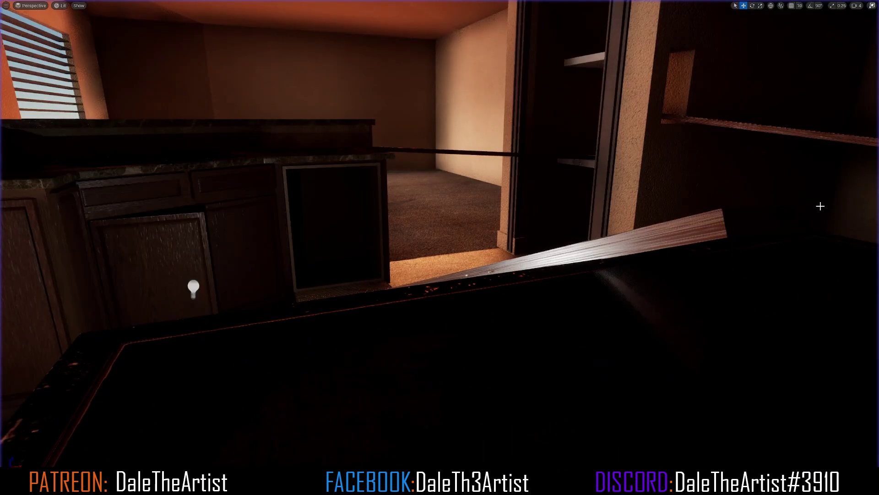
key(F11)
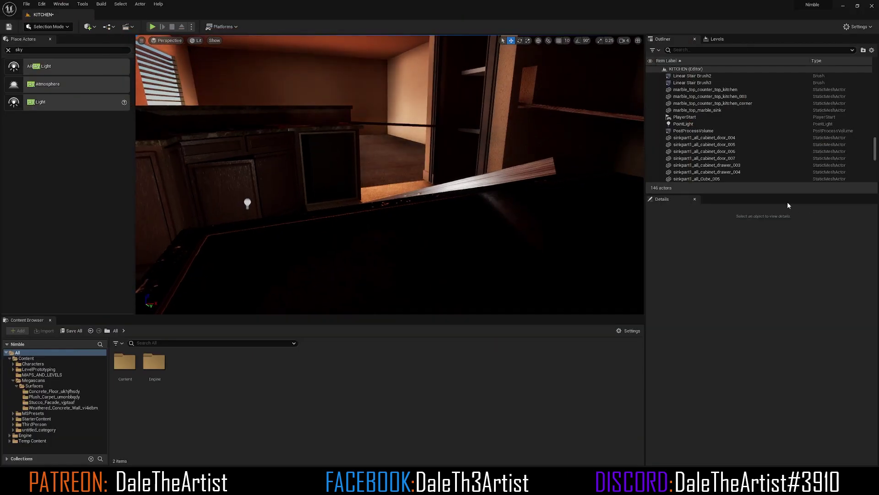
- Find the Exponential Height Fog actor by searching for "exp" and place it in the room near the player start
right_drag(451, 165, 302, 139)
right_drag(420, 250, 464, 171)
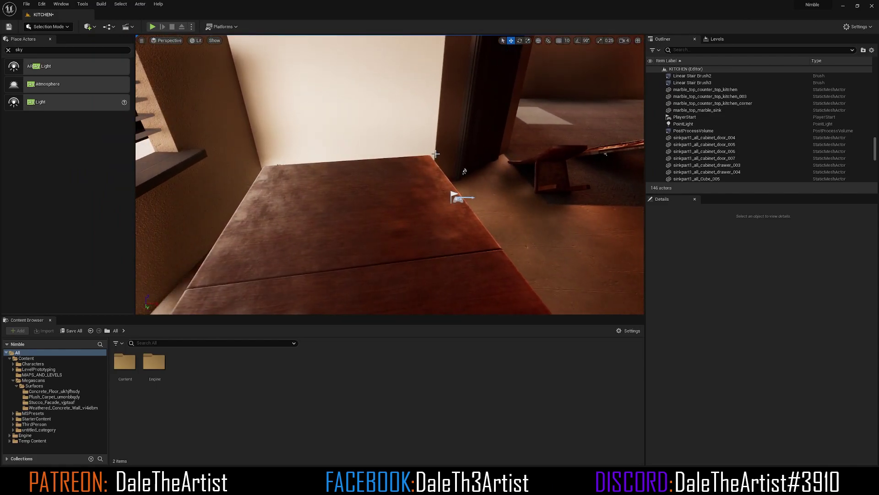
click(99, 49)
text(e)
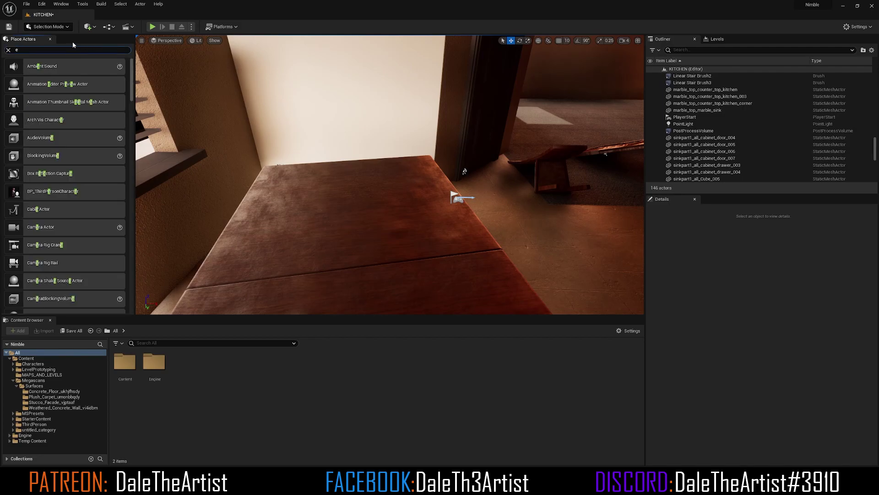
text(xp)
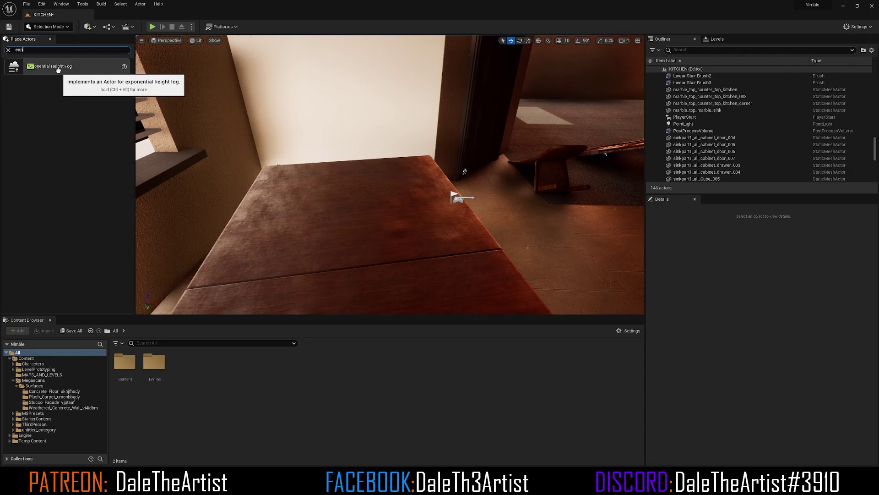
right_drag(218, 118, 337, 88)
drag(56, 66, 385, 189)
- Move the exponential height fog actor to the open floor in front of the broken counter
drag(259, 105, 347, 158)
right_drag(327, 152, 360, 152)
right_drag(285, 159, 334, 158)
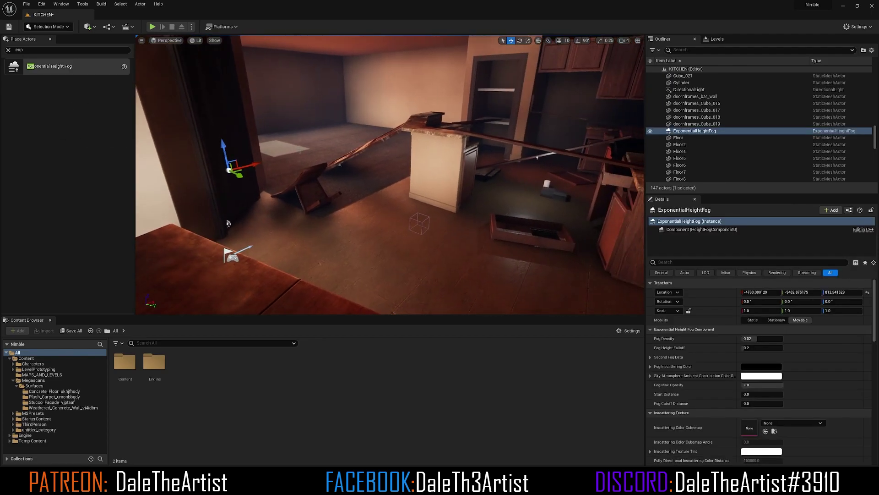
drag(245, 171, 388, 230)
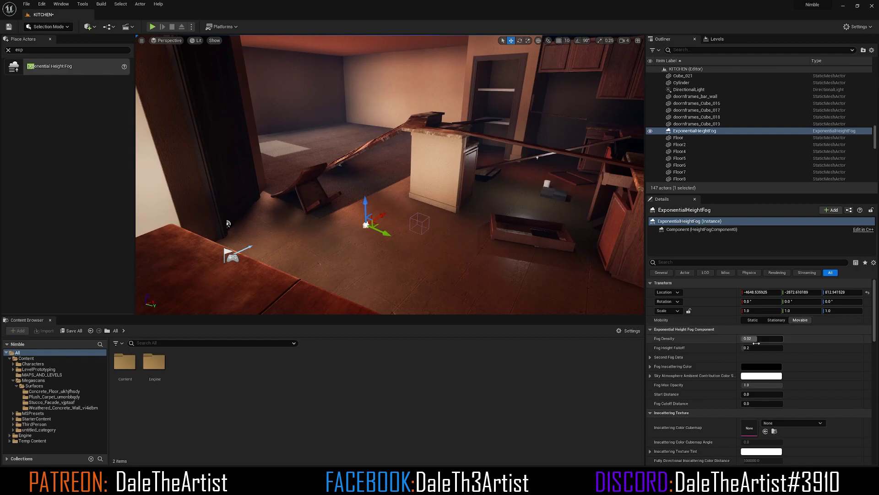
- Raise the fog's Fog Density to about 0.0368 and its Fog Height Falloff to about 0.449
drag(751, 338, 772, 338)
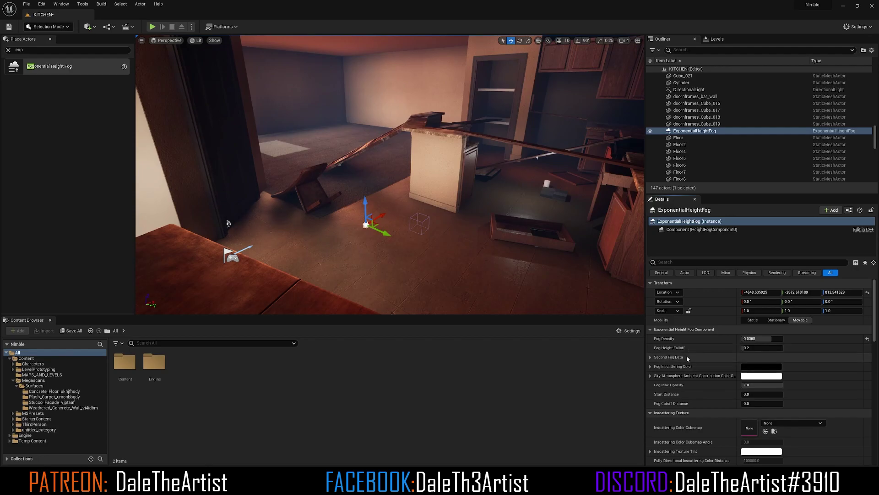
mouse_move(745, 348)
mouse_down()
mouse_move(775, 347)
mouse_move(744, 347)
mouse_up()
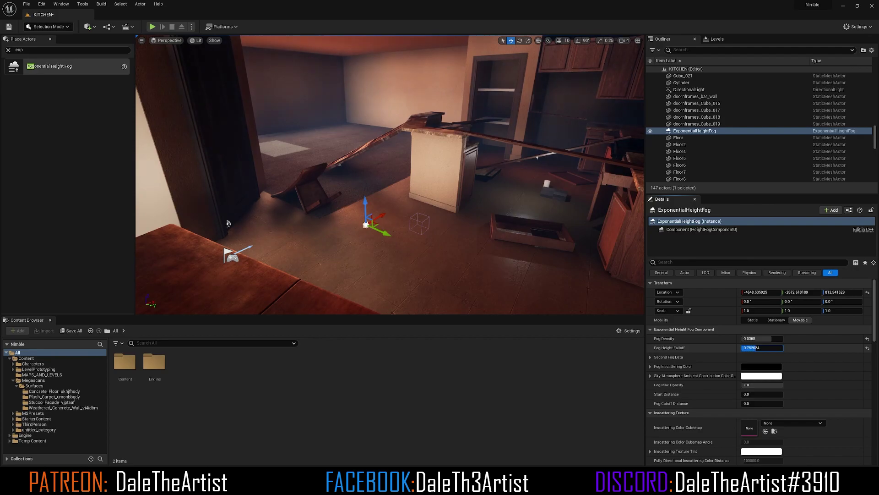
drag(775, 347, 767, 348)
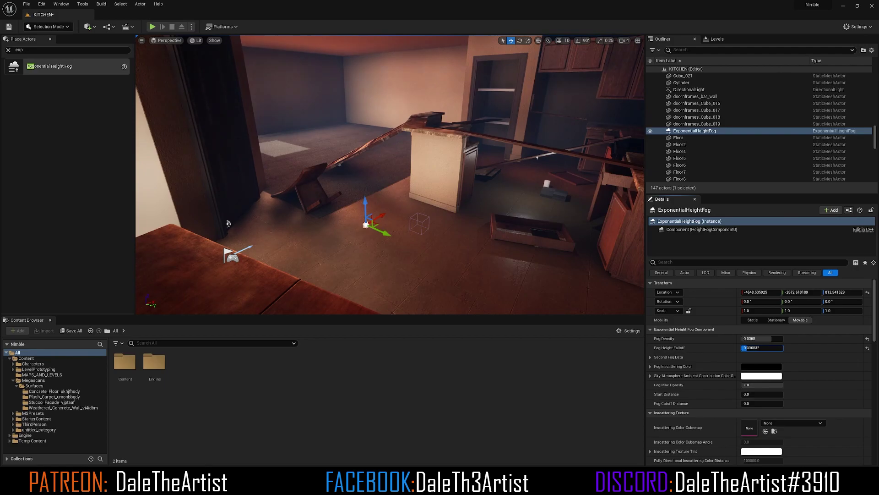
drag(768, 347, 775, 348)
- Inspect the fogged room from several angles, hide the exponential height fog, and view the room without it
right_drag(423, 160, 239, 180)
right_drag(495, 196, 643, 193)
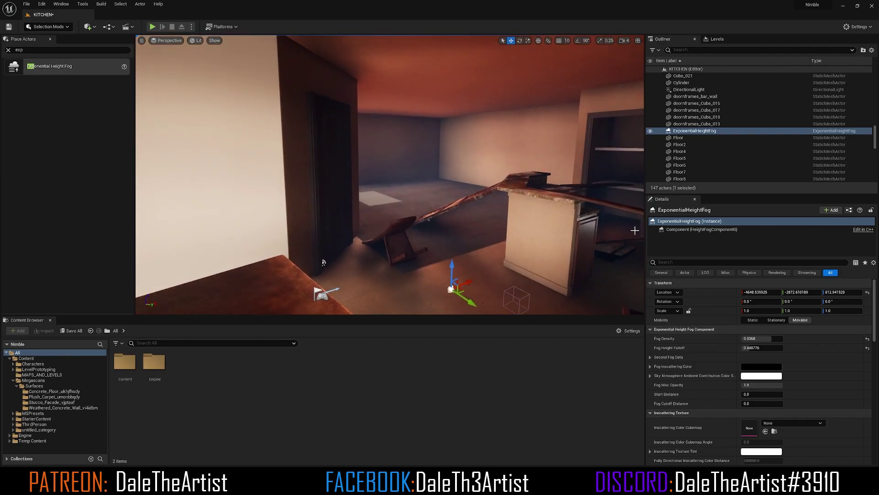
click(650, 131)
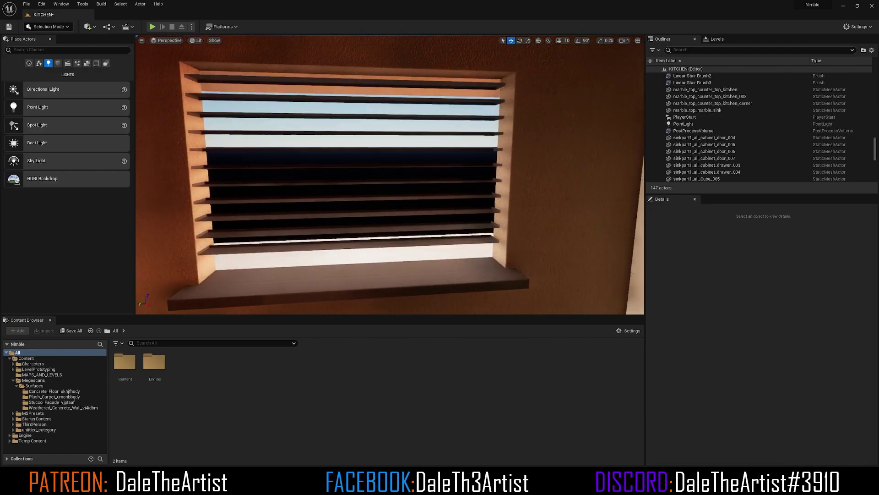
right_drag(365, 154, 385, 190)
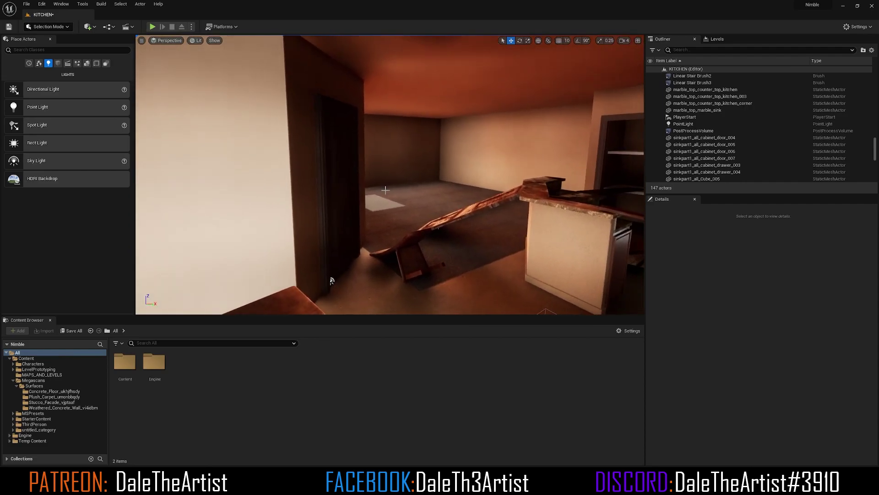
- Select the post process volume and toggle its visibility off and on to compare its effect on the room
click(691, 131)
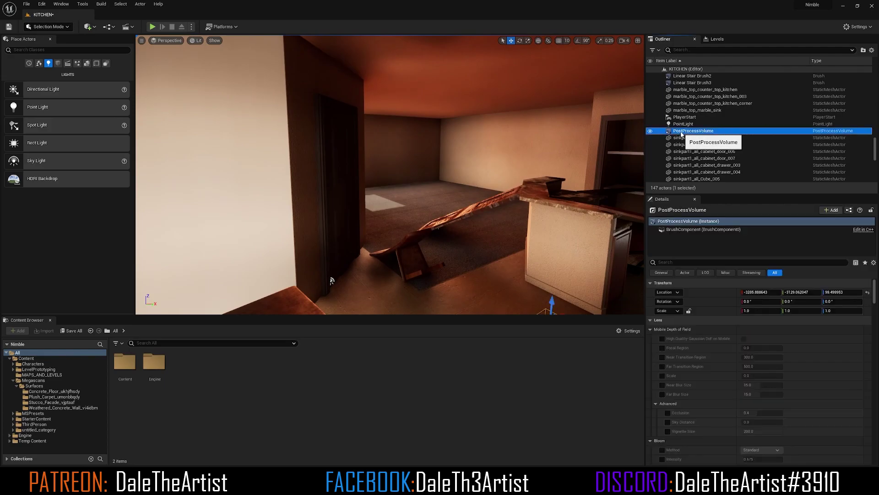
click(650, 131)
click(650, 131)
click(650, 131)
click(650, 131)
- Enable the post process volume's Bloom Method as Standard and its Intensity override, raising the intensity to about 3.6
scroll(710, 330, down, 4)
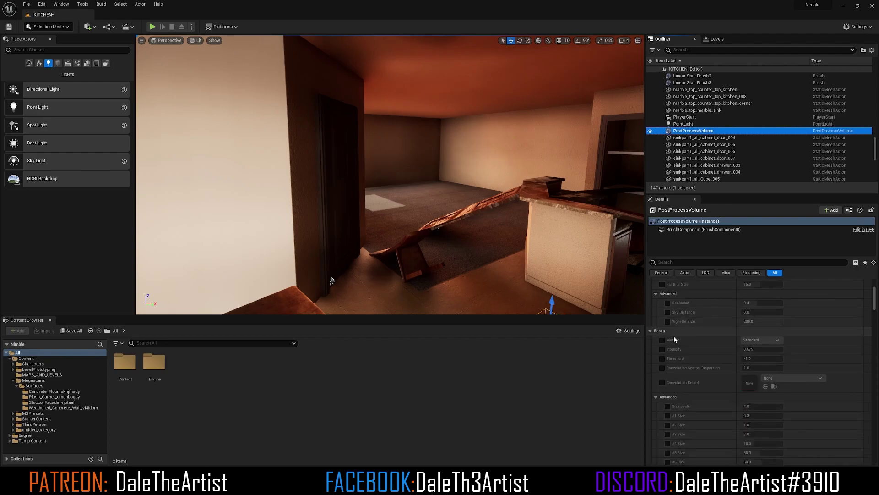
click(663, 340)
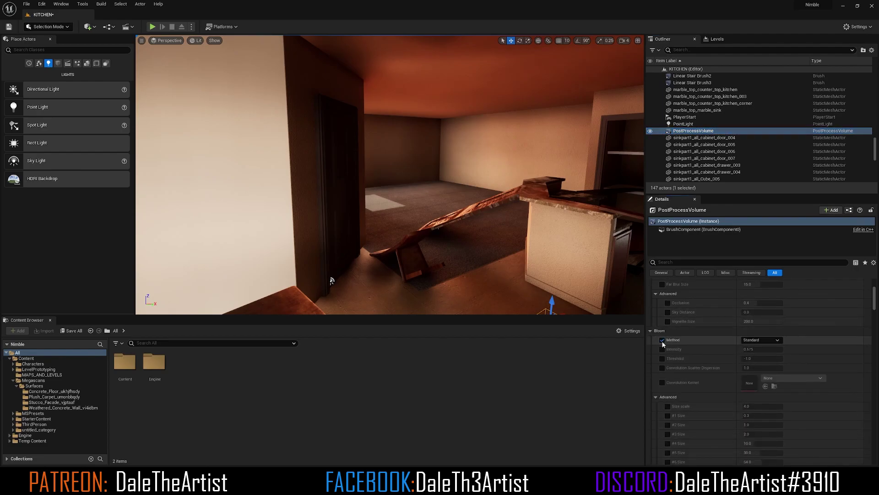
click(761, 341)
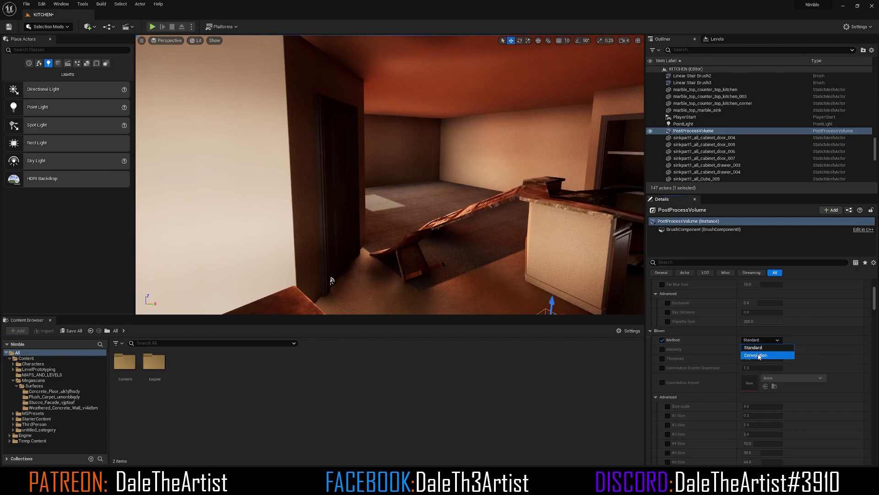
click(761, 348)
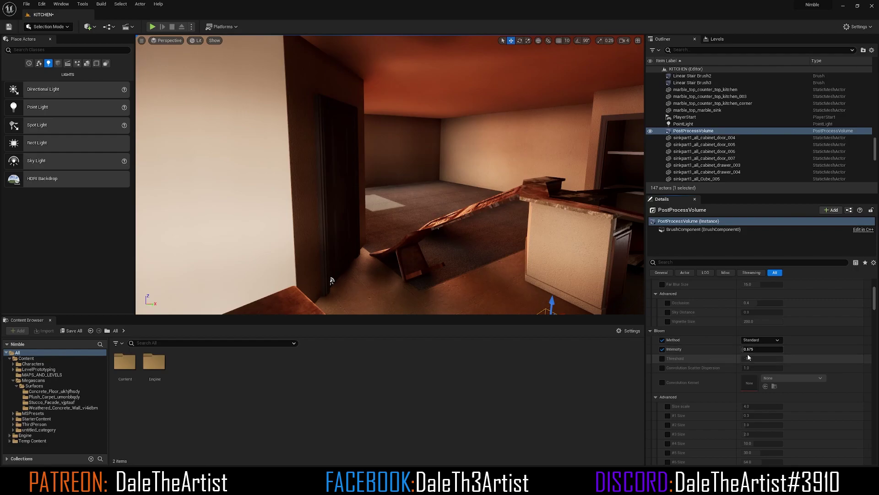
drag(745, 349, 760, 349)
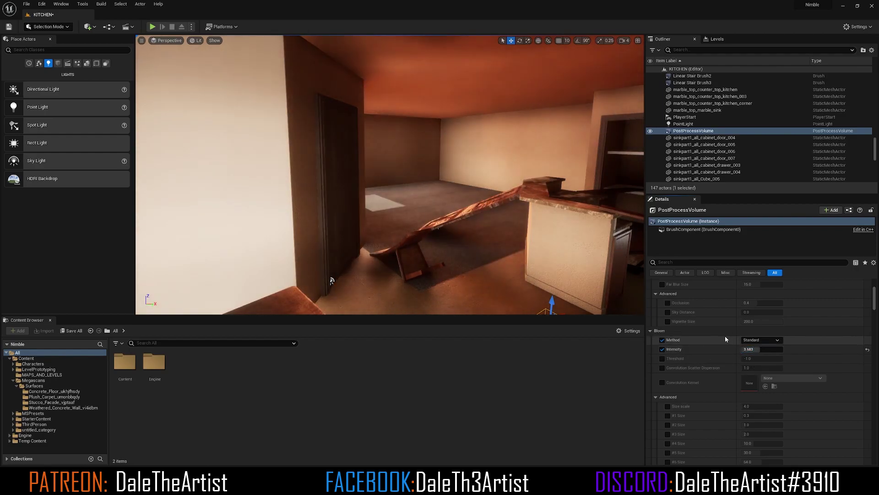
right_drag(503, 229, 618, 201)
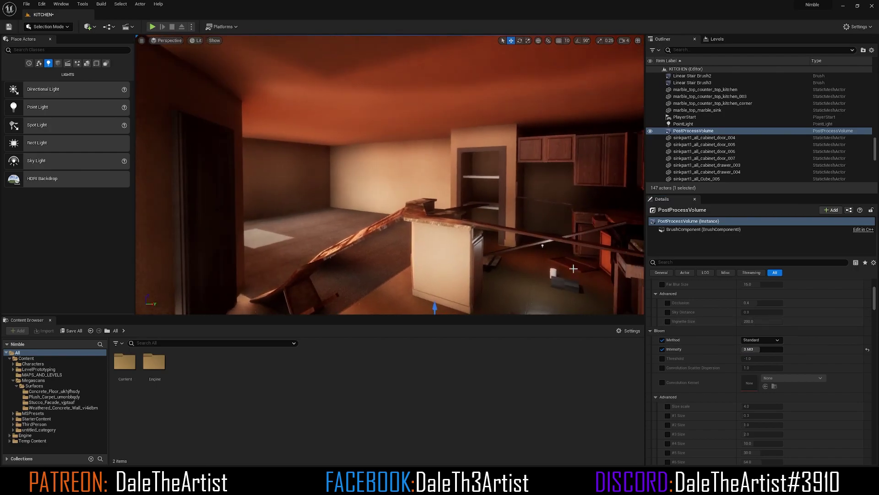
- Compare the room with the bloom Intensity override off and on, keep it enabled, and lower the intensity
click(662, 349)
click(662, 349)
click(662, 349)
click(662, 349)
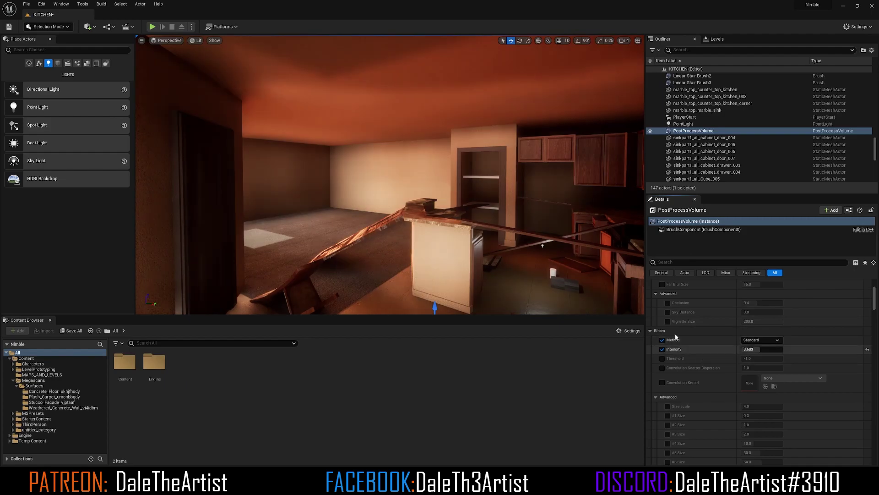
right_drag(471, 195, 500, 199)
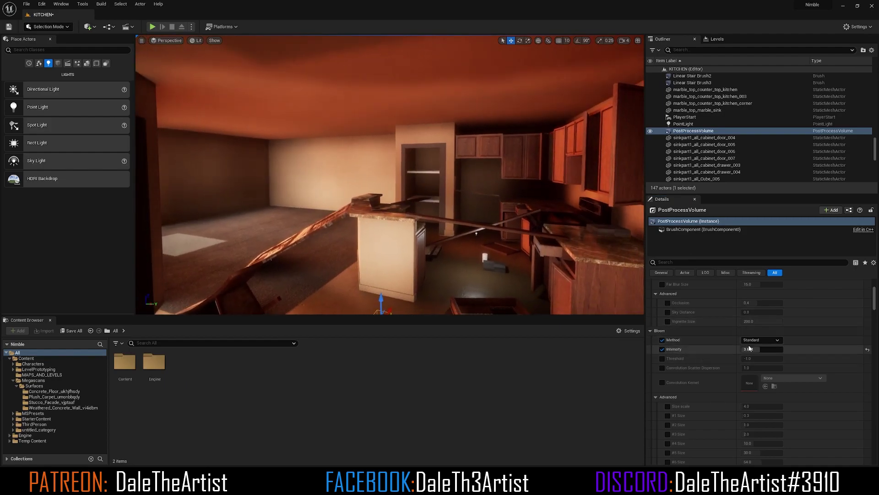
drag(756, 349, 744, 349)
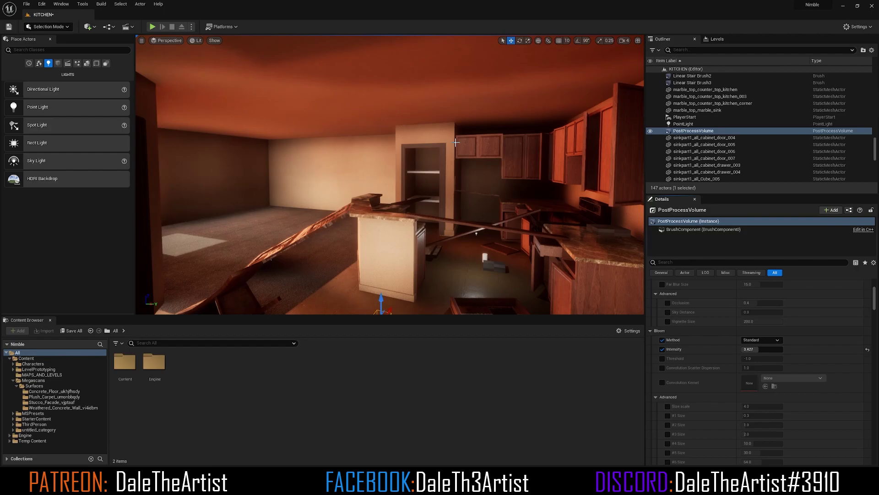
- Filter the level's actors by "sky", select the sky atmosphere, and view the blinds-covered window
click(687, 47)
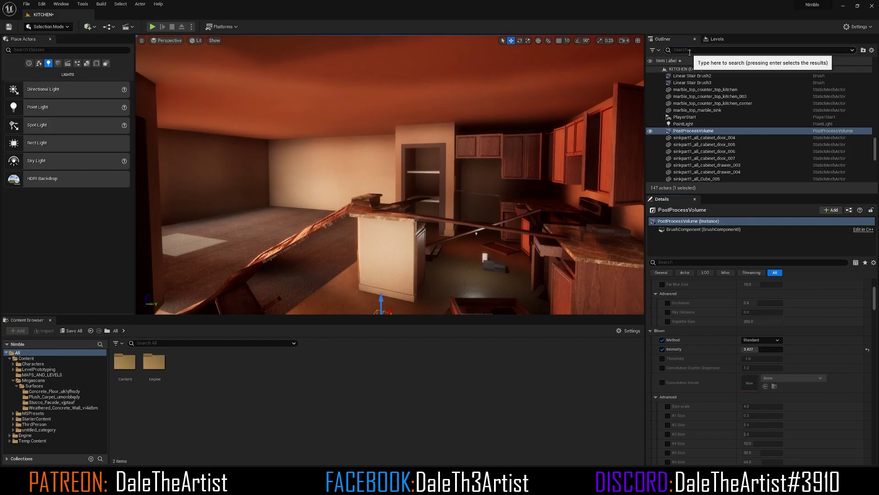
text(sky)
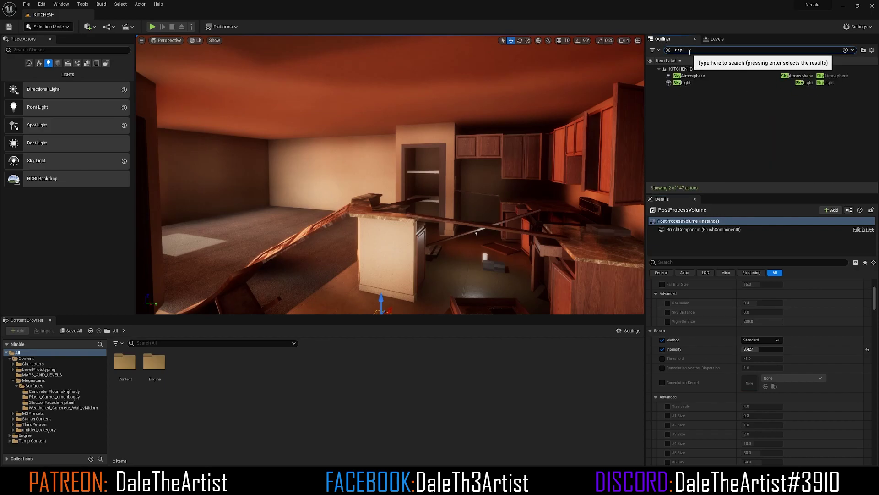
click(684, 84)
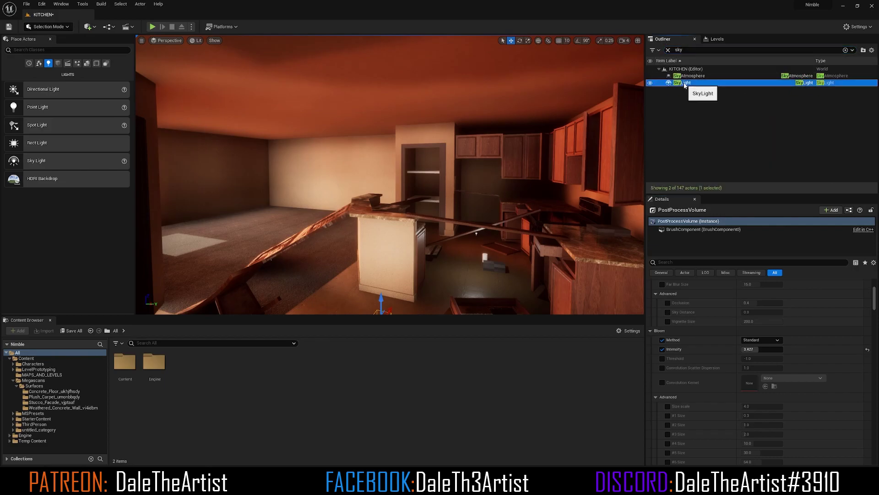
click(689, 76)
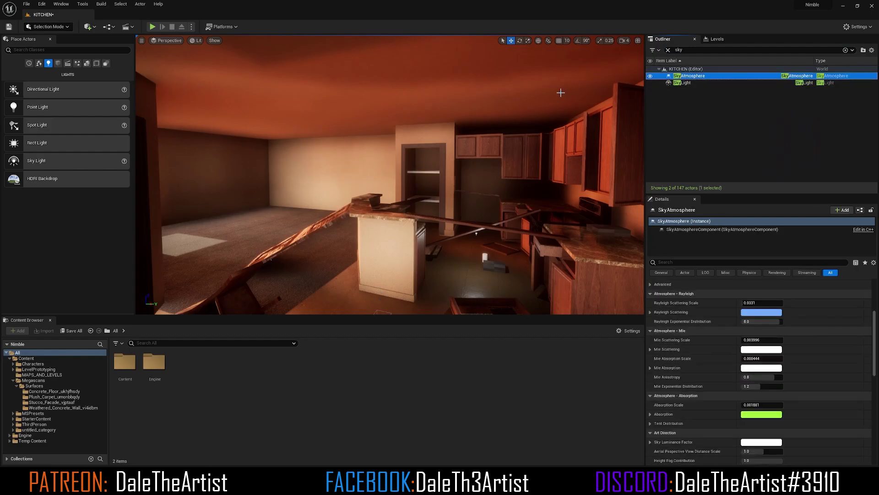
key(f)
right_drag(618, 84, 480, 84)
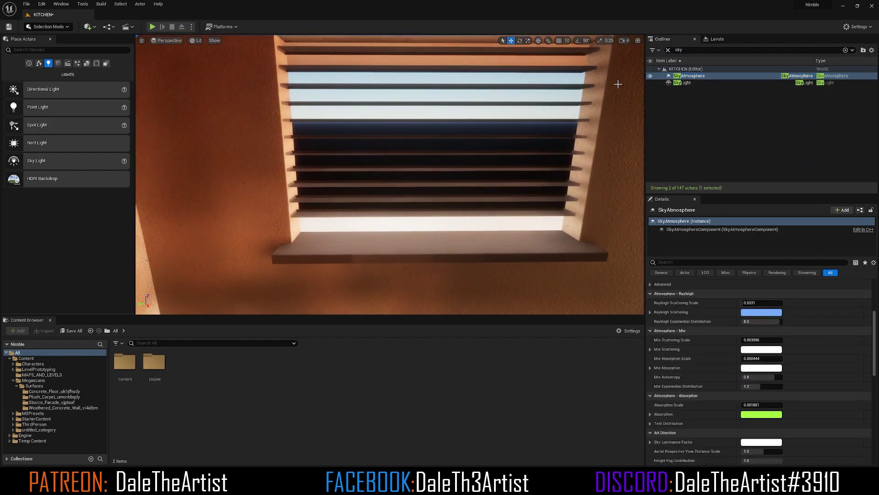
- Toggle the sky light's visibility off and on to compare its effect around the window
click(651, 84)
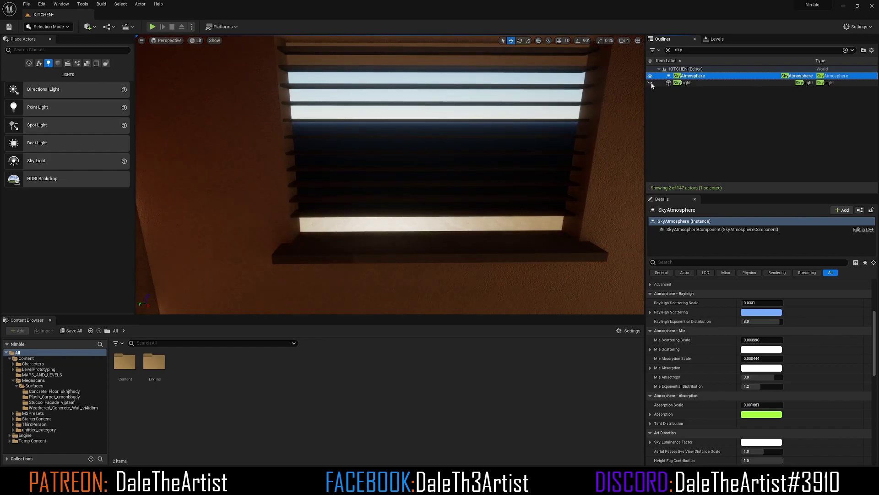
click(650, 83)
click(651, 84)
click(651, 84)
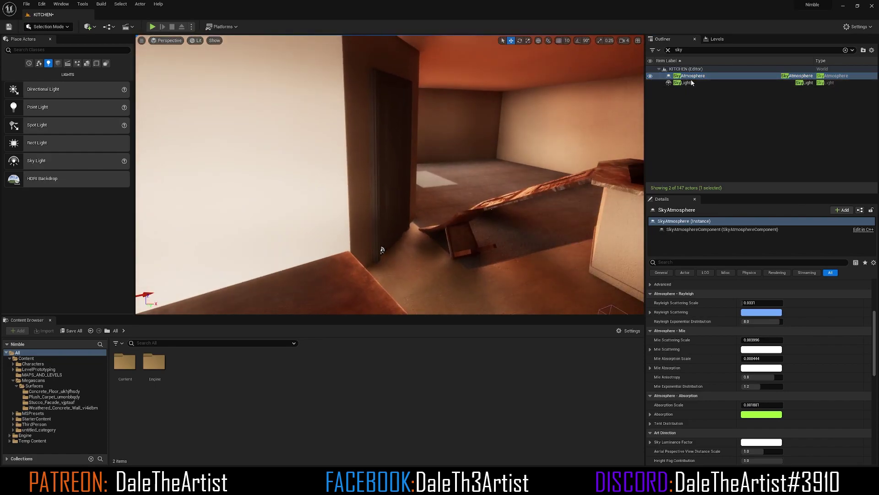
- Select the sky light, enable Real Time Capture, and compare the room with it off and on, leaving it enabled
click(689, 83)
right_drag(444, 136, 513, 126)
scroll(741, 380, up, 3)
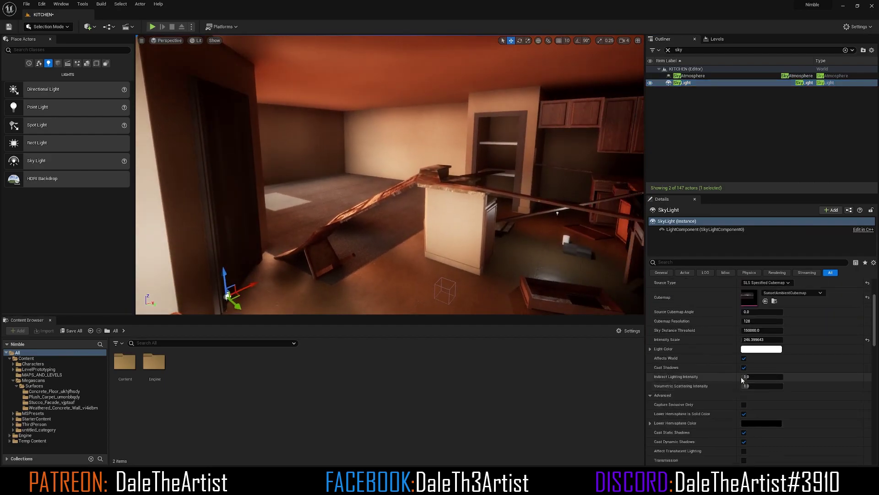
scroll(741, 379, up, 3)
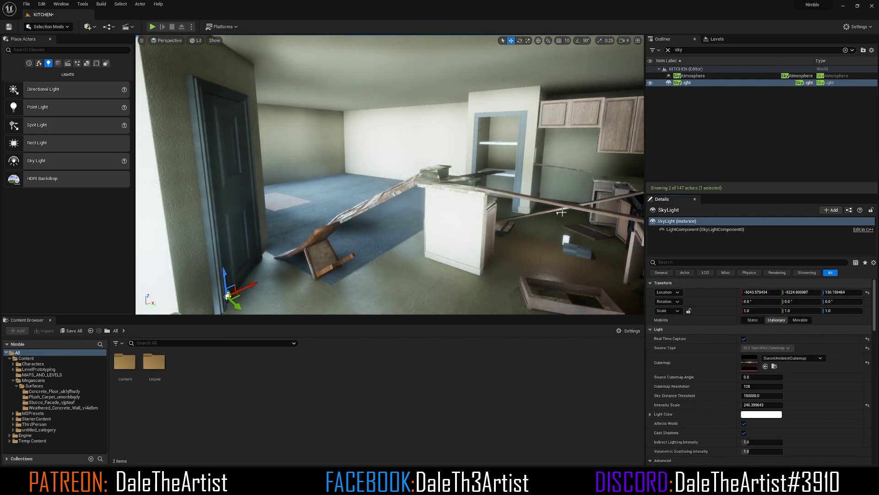
mouse_move(478, 161)
right_down()
mouse_move(293, 162)
mouse_move(485, 161)
right_up()
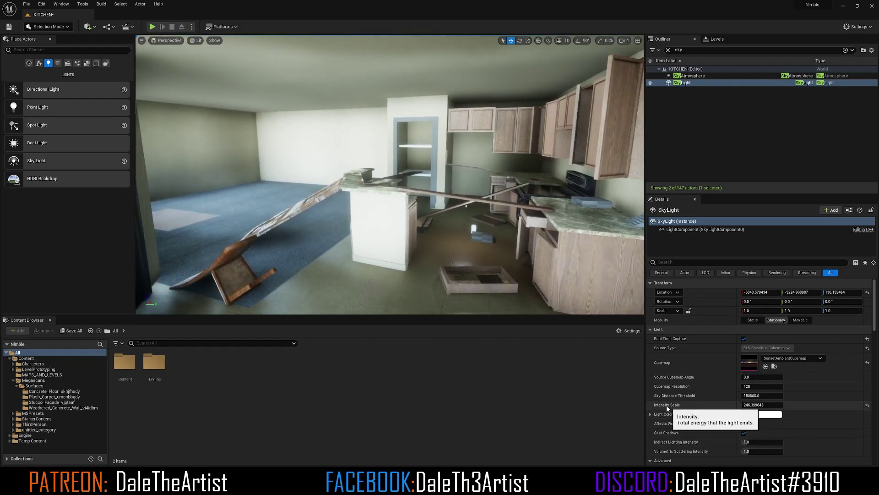
click(743, 339)
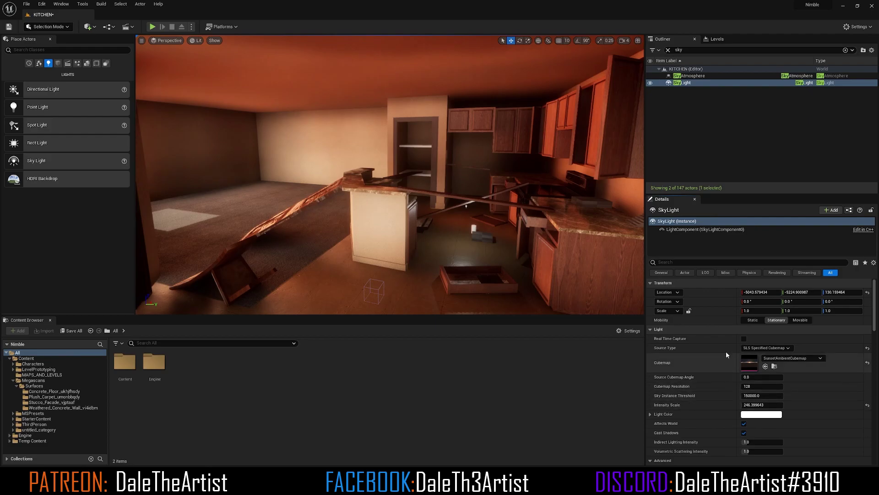
click(743, 339)
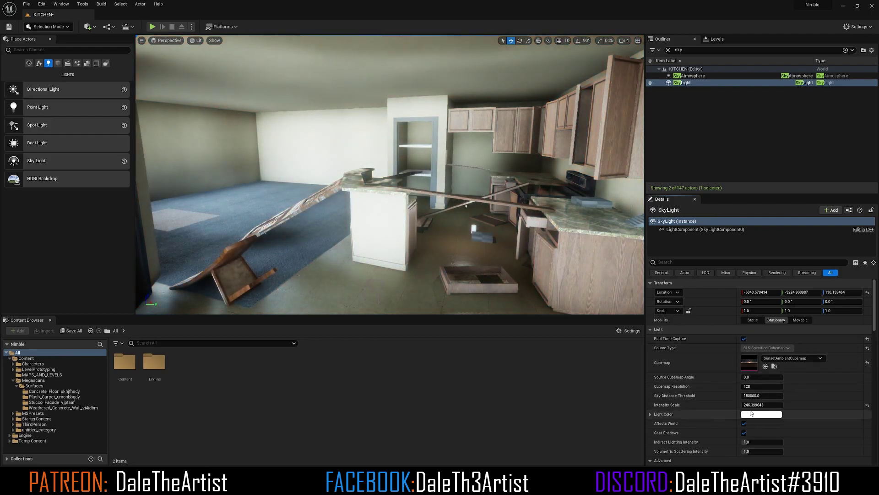
- Lower the sky light's Intensity Scale to about 162 and tint its Light Color a warm peach-orange
mouse_move(749, 405)
mouse_down()
mouse_move(714, 405)
mouse_move(738, 404)
mouse_up()
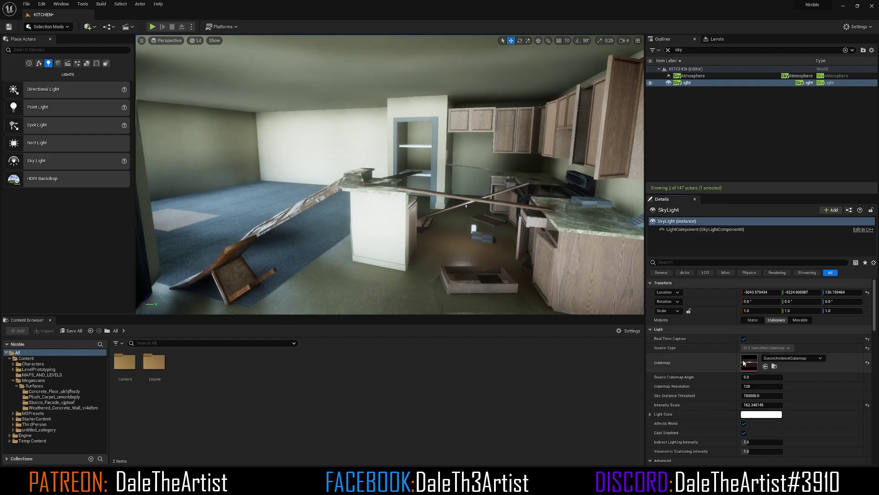
click(749, 415)
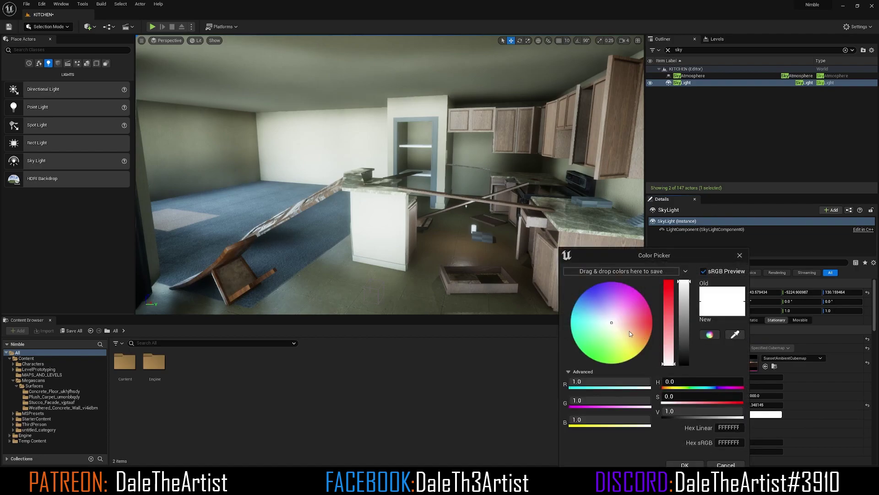
mouse_move(622, 332)
mouse_down()
mouse_move(646, 342)
mouse_move(622, 331)
mouse_move(634, 333)
mouse_up()
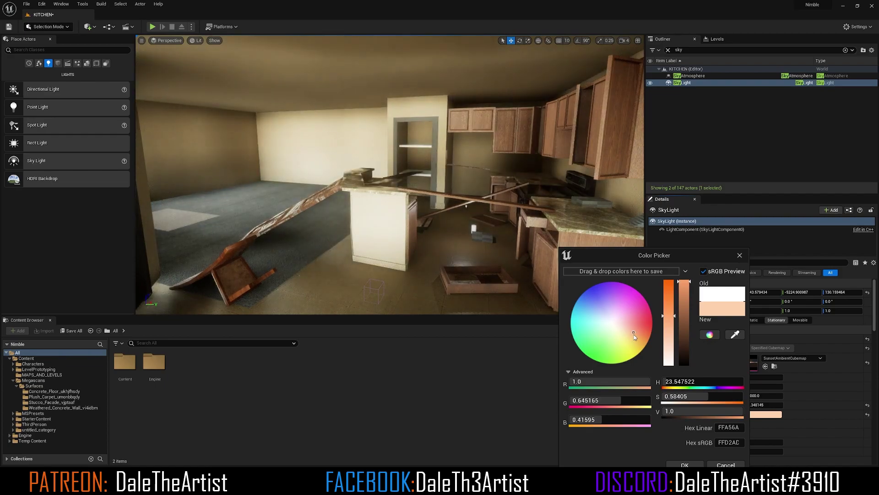
click(609, 300)
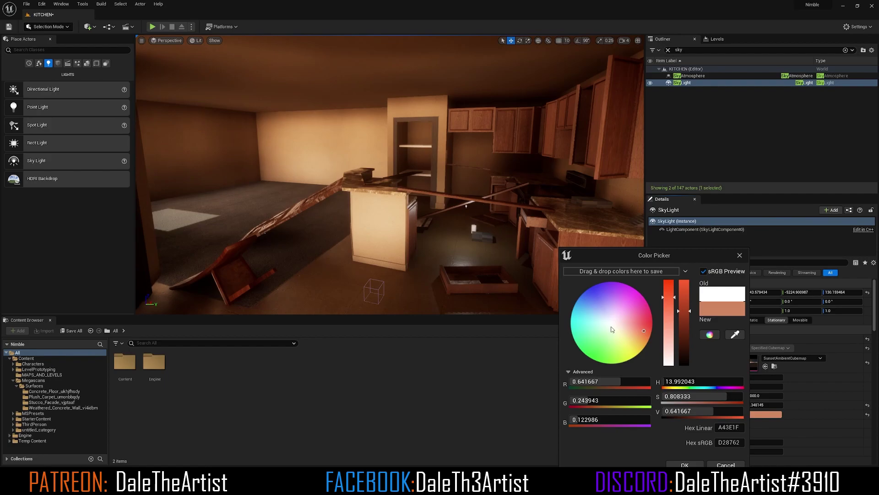
click(637, 331)
drag(666, 306, 689, 287)
click(679, 464)
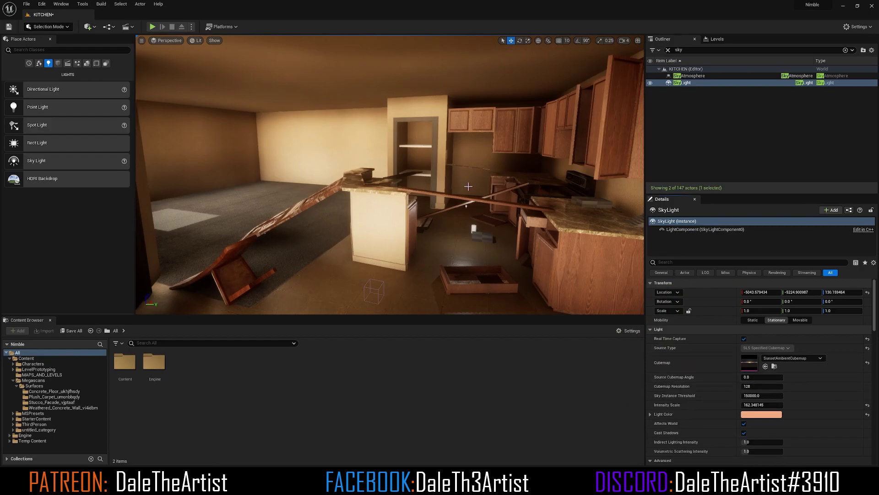
- Inspect the warm-tinted lighting around the dining table, the window and the kitchen counters
right_drag(464, 171, 261, 174)
right_drag(183, 219, 428, 159)
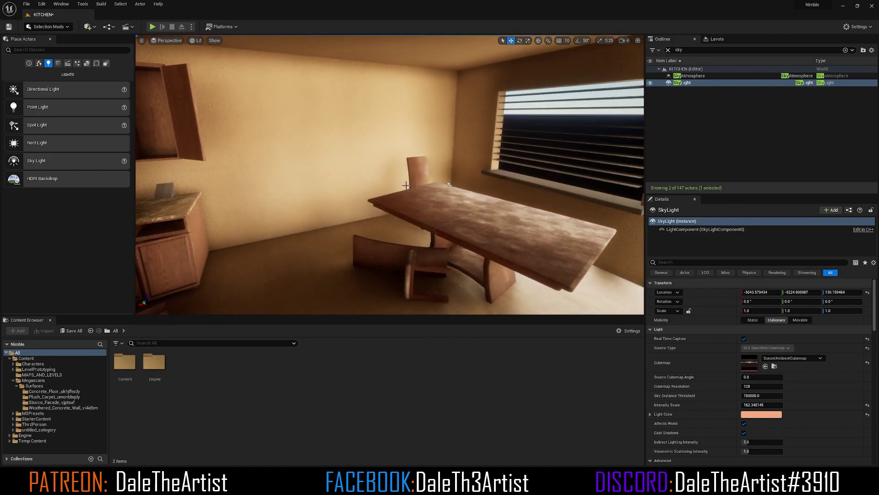
right_drag(304, 183, 381, 176)
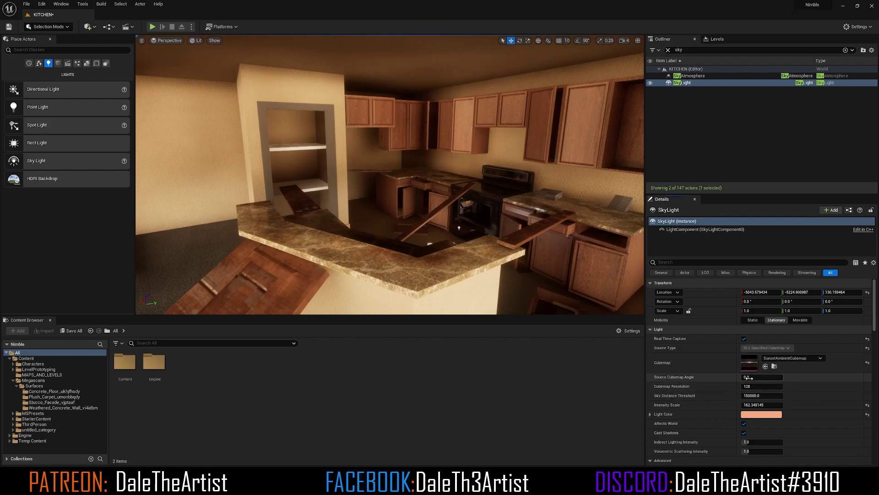
- Adjust the sky light's Source Cubemap Angle to about 256, trying it with Real Time Capture off, and re-enable Real Time Capture
mouse_move(757, 376)
mouse_down()
mouse_move(782, 377)
mouse_move(761, 377)
mouse_up()
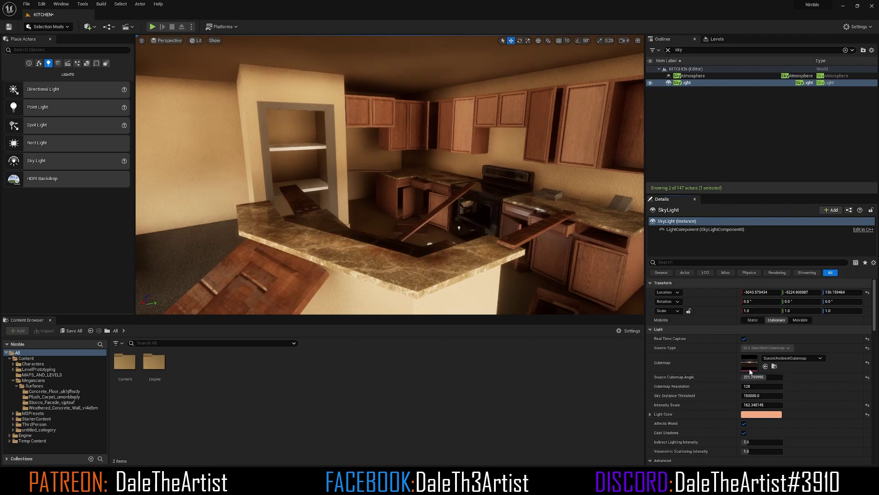
click(744, 339)
drag(768, 376, 742, 376)
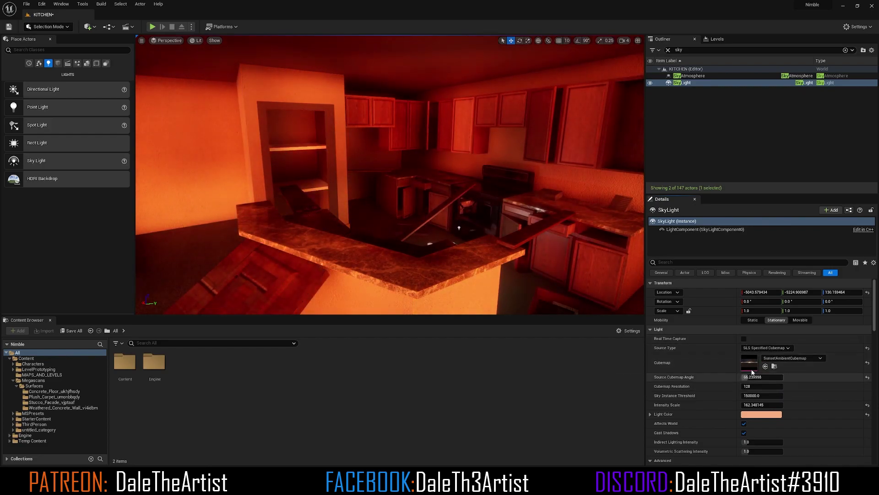
click(744, 339)
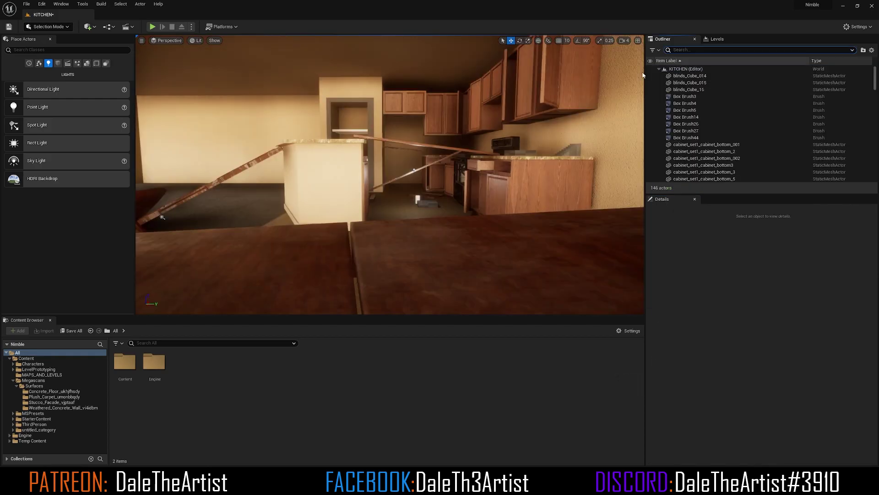
- Examine the lighting across the kitchen and the empty carpeted room, including the walls around the window
right_drag(642, 75, 600, 41)
right_drag(389, 174, 353, 234)
right_drag(203, 196, 566, 253)
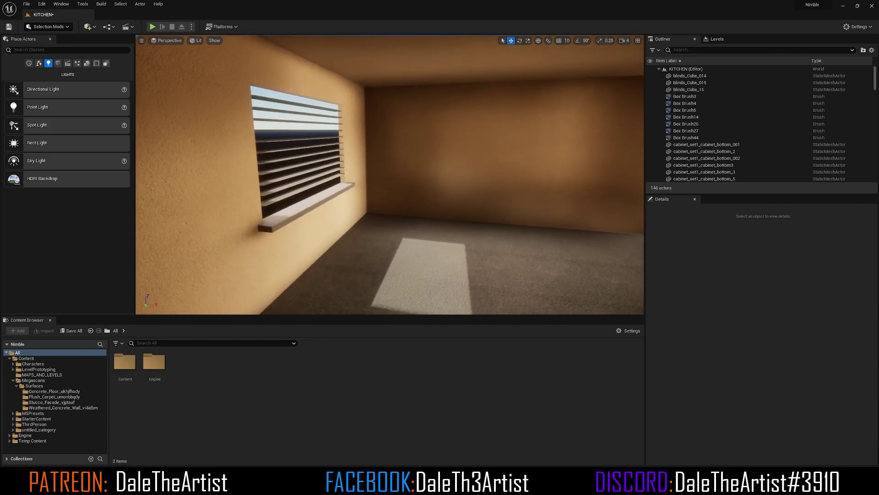
right_drag(398, 241, 266, 280)
right_drag(585, 249, 178, 211)
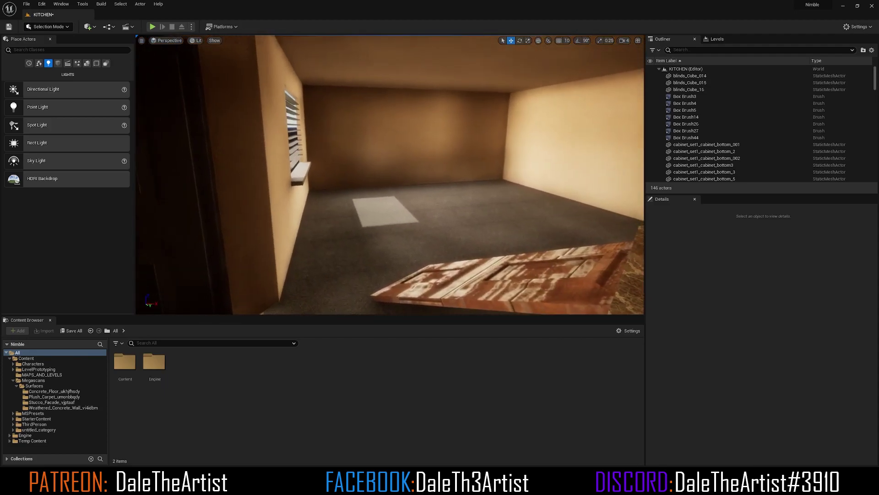
right_drag(454, 227, 449, 147)
right_drag(436, 191, 430, 173)
- Select the window wall walls_Cube_005 and disable its Affect Distance Field Lighting option
click(315, 185)
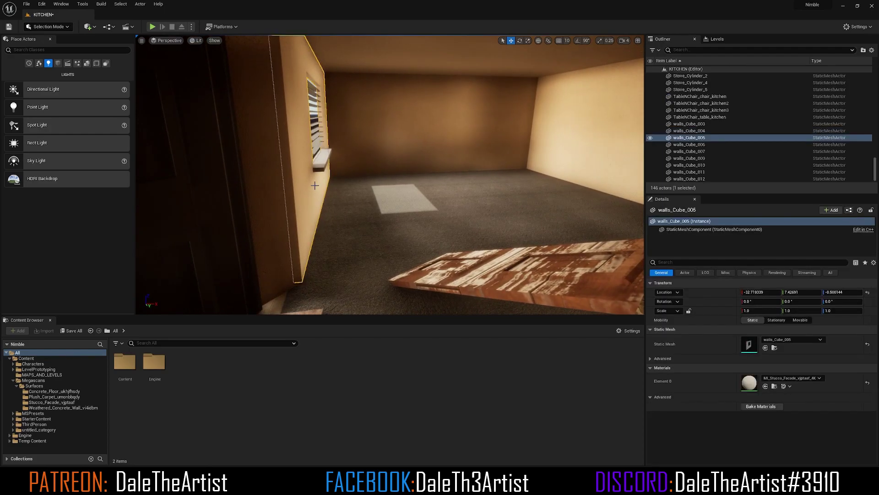
click(668, 262)
text(aff)
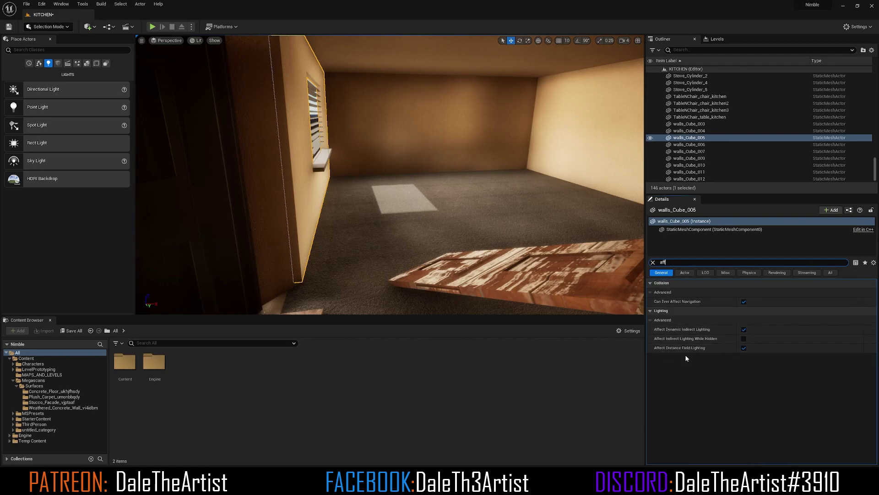
click(744, 348)
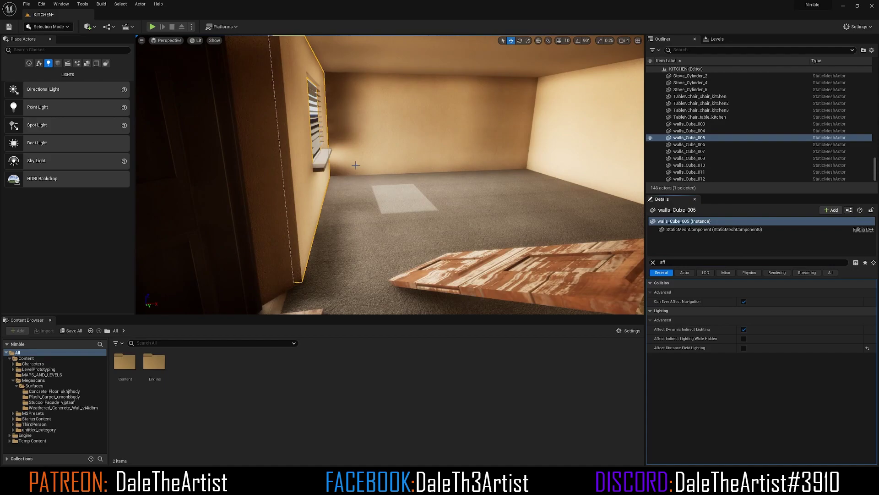
- Inspect the carpeted room, kitchen and doorway from several angles with the wall's distance field lighting off
right_drag(465, 169, 634, 177)
key(s)
right_drag(486, 187, 447, 175)
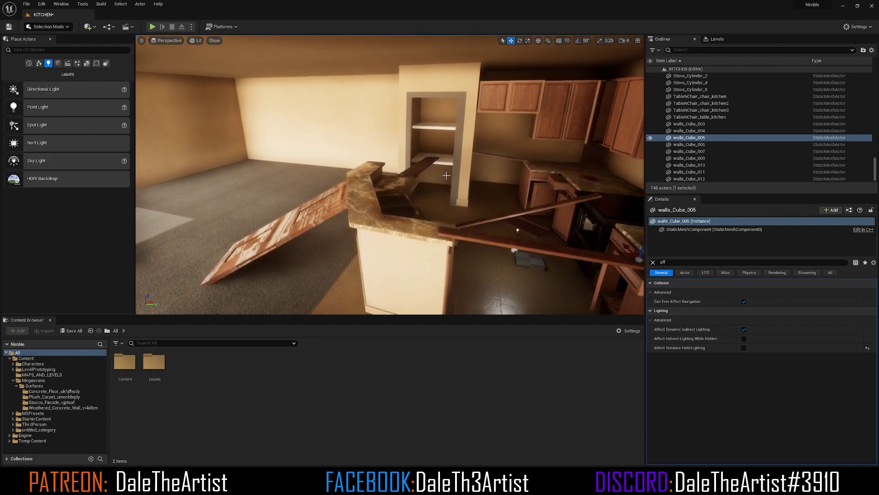
right_drag(252, 116, 293, 156)
right_drag(474, 184, 323, 183)
right_drag(256, 294, 270, 264)
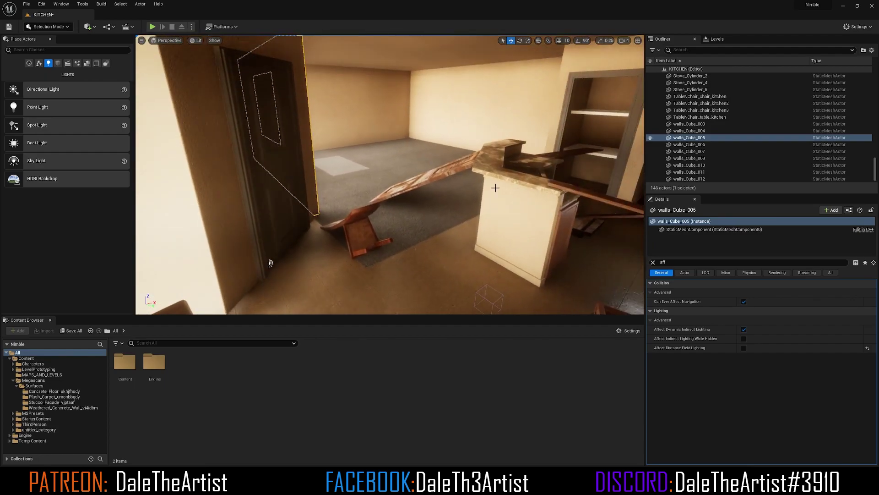
- Find the sky light again by searching "sky", compare the room with it hidden and shown, and reduce its Intensity to about 80 cd/m2
click(653, 262)
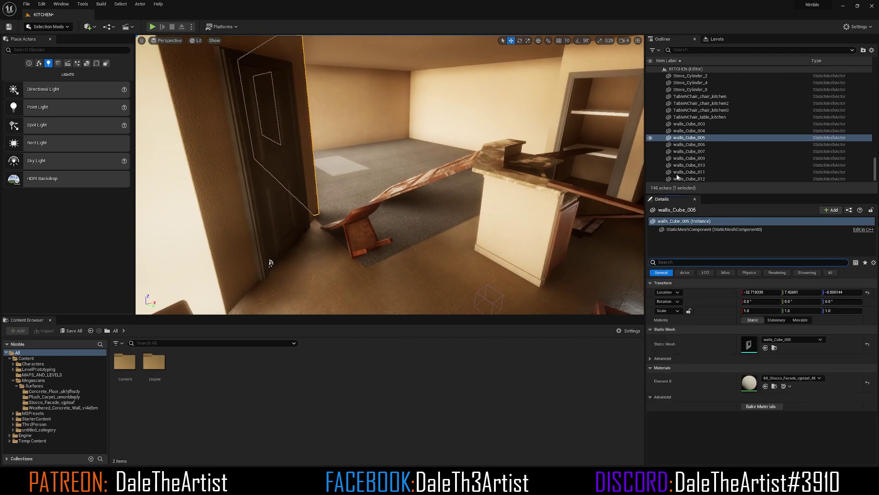
click(691, 52)
text(sky)
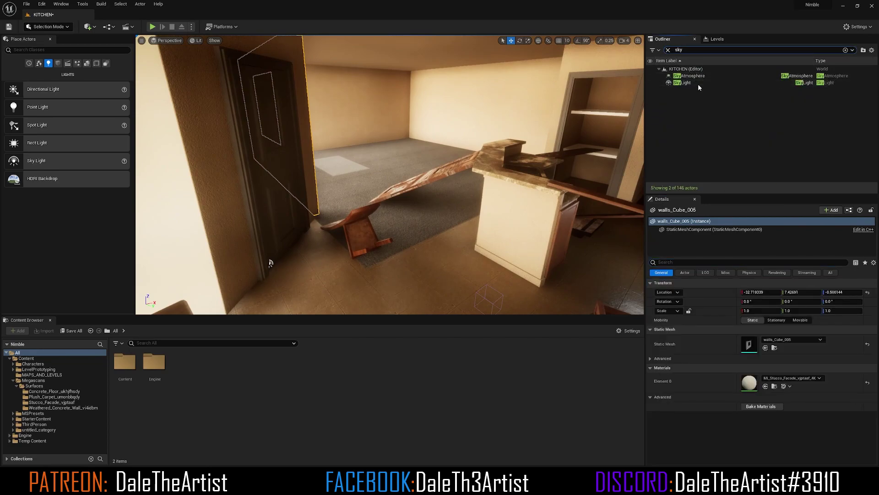
click(686, 83)
click(650, 83)
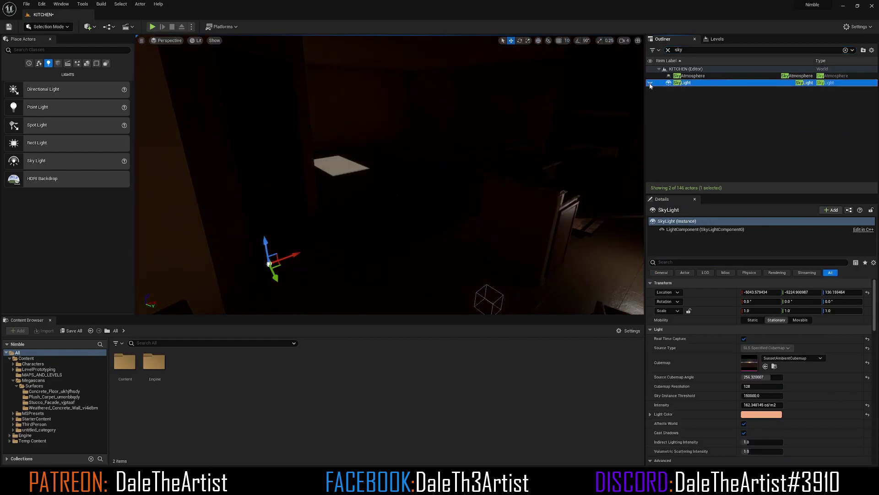
click(650, 83)
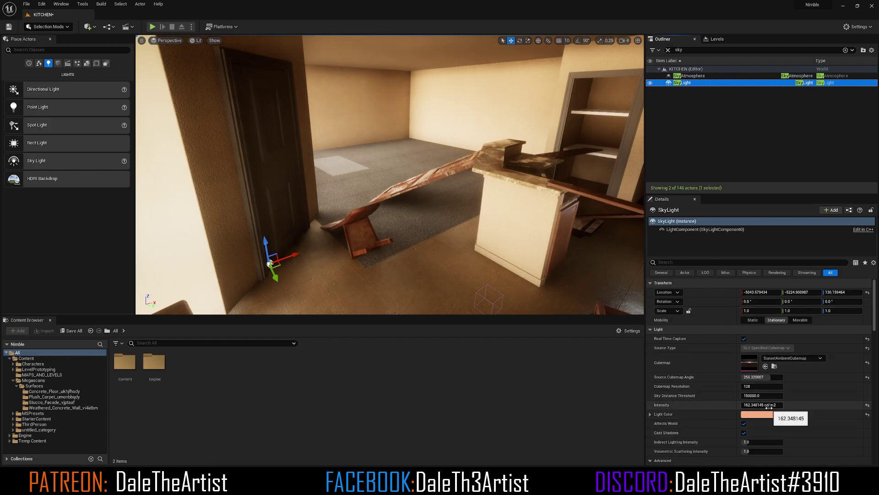
drag(754, 405, 741, 406)
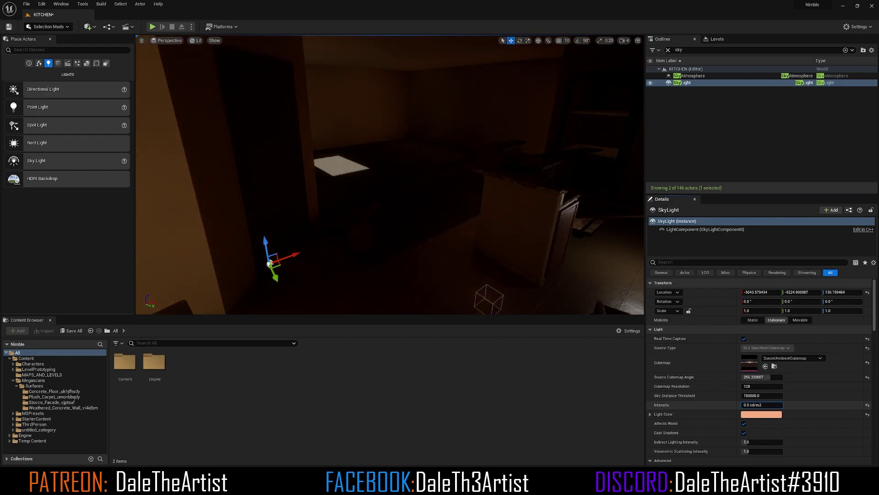
drag(756, 405, 778, 405)
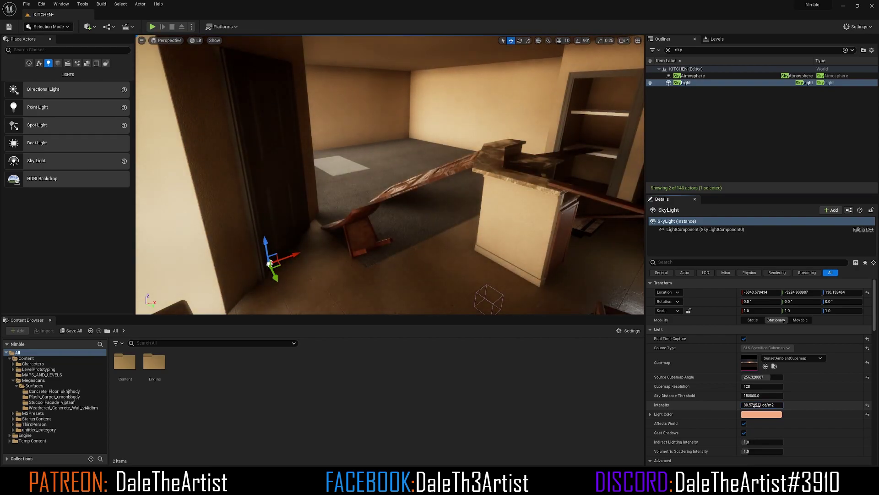
- Find the lights by searching "ligh", check the kitchen with the PointLight hidden, and delete that point light
right_drag(426, 172, 500, 169)
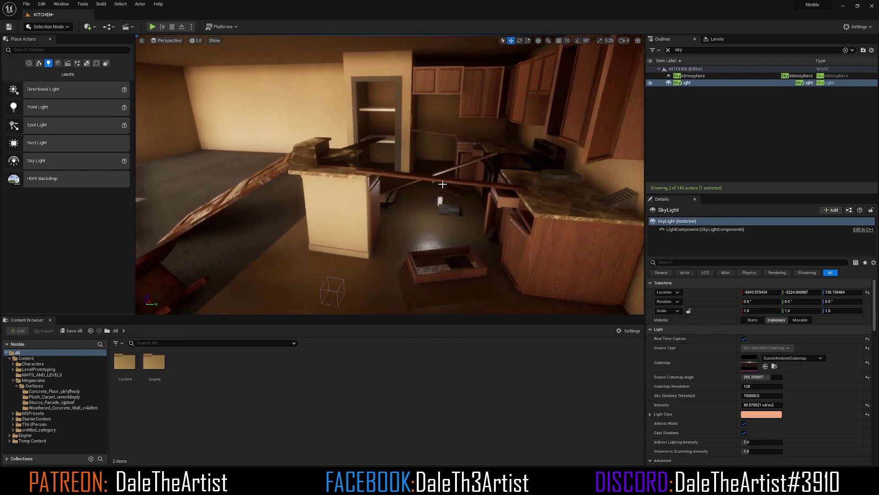
click(668, 49)
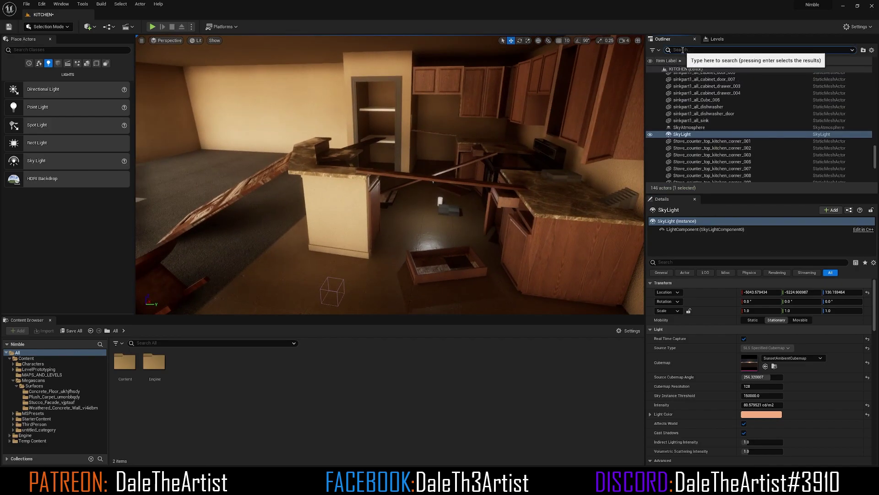
text(ligh)
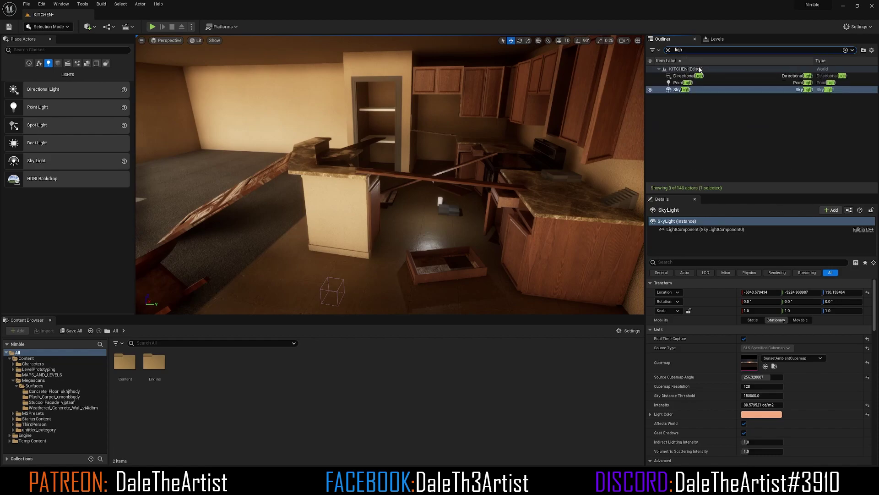
click(676, 84)
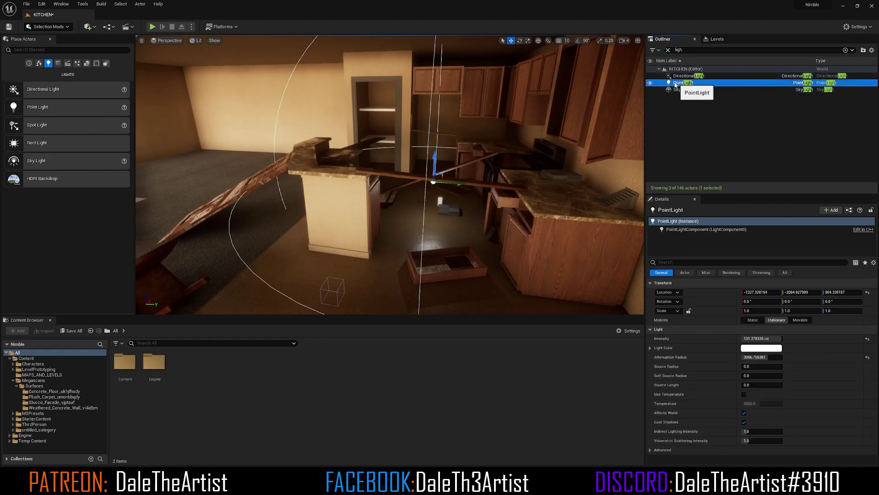
click(650, 82)
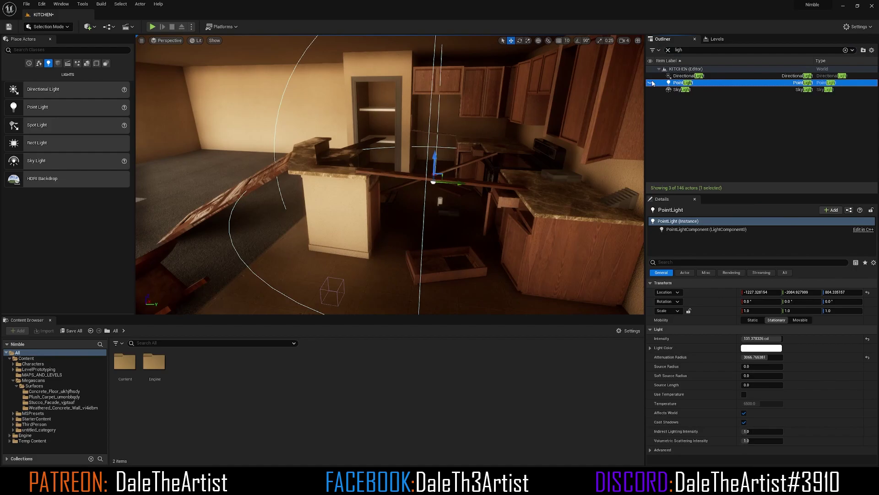
mouse_move(393, 141)
right_down()
mouse_move(424, 133)
mouse_move(405, 135)
mouse_move(492, 167)
mouse_move(399, 139)
right_up()
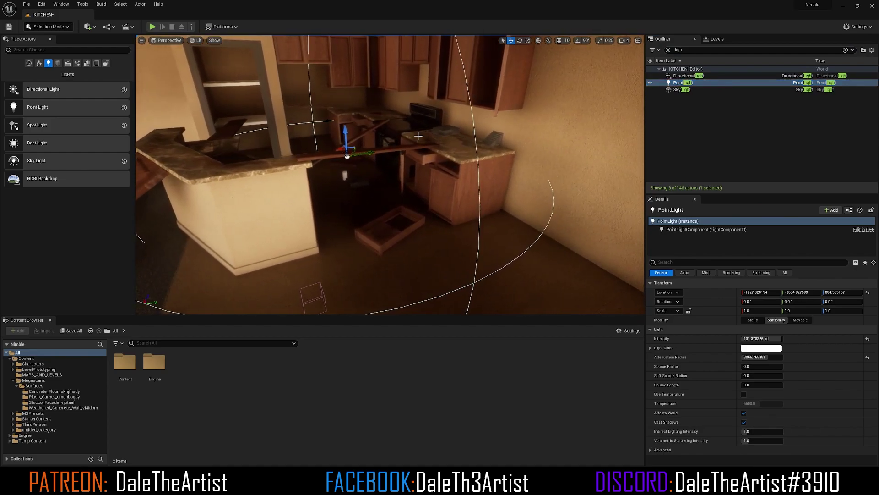
click(698, 84)
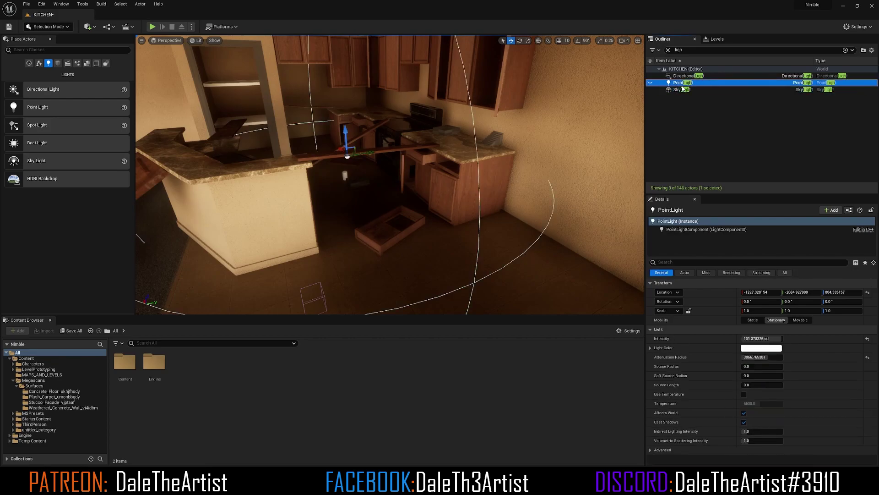
key(Delete)
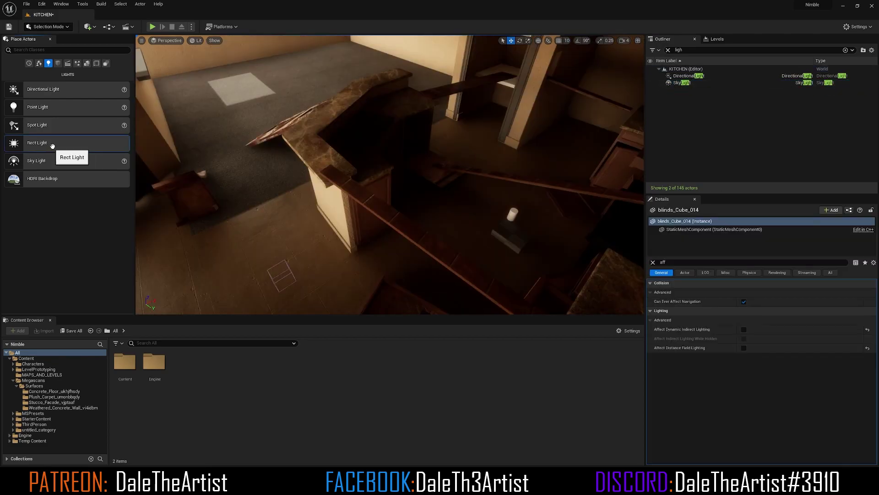
- Place a Rect Light above the kitchen counter and rotate it with 90° angle snapping so it faces straight down
drag(52, 145, 390, 105)
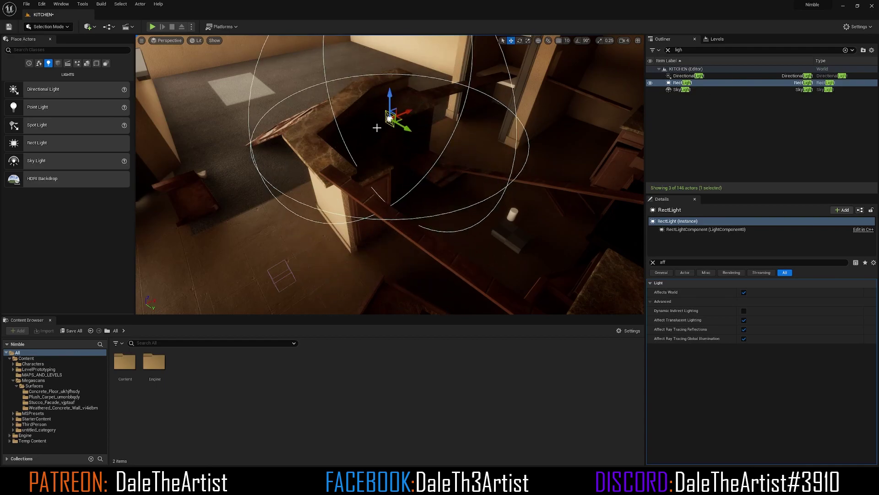
right_drag(395, 147, 307, 112)
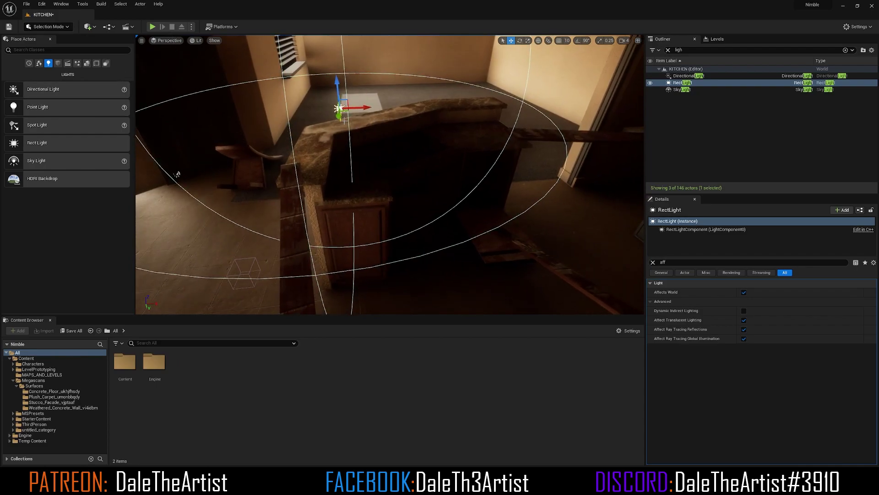
key(e)
drag(353, 86, 341, 148)
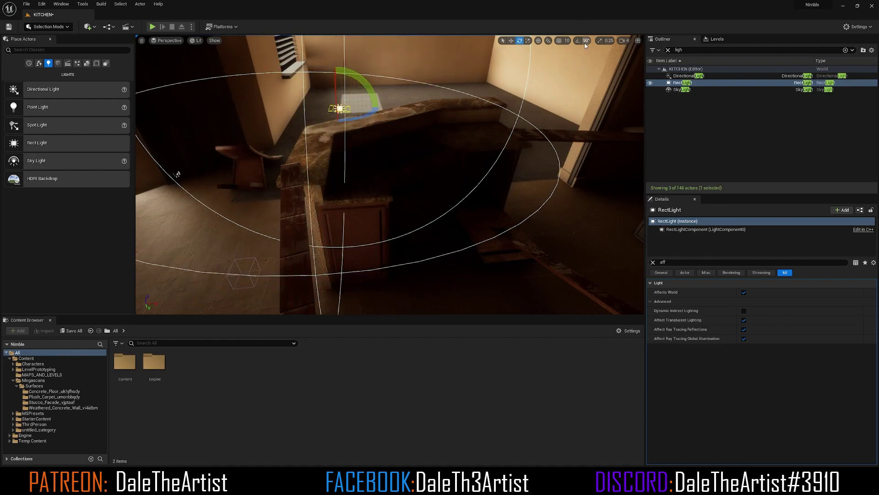
key(ctrl+z)
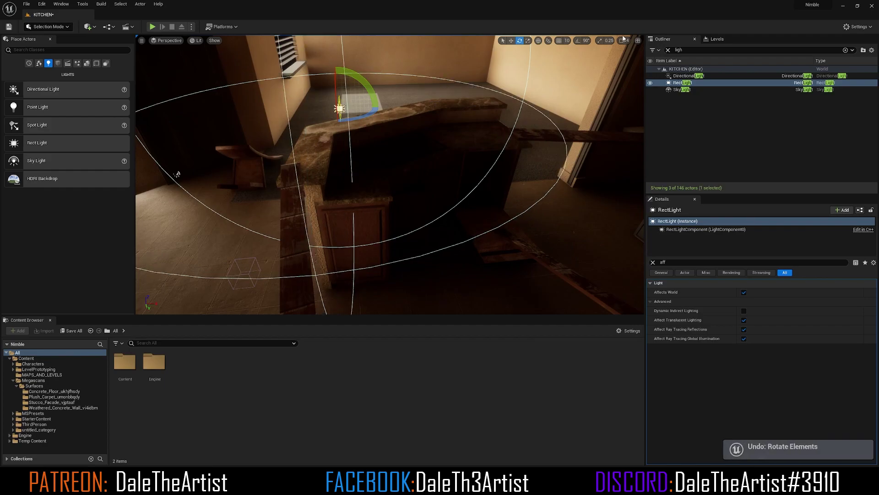
click(578, 42)
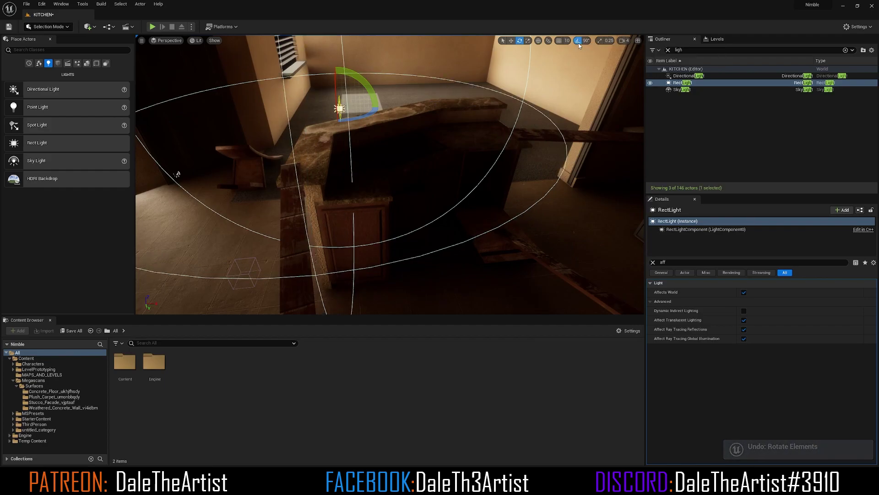
drag(343, 83, 329, 55)
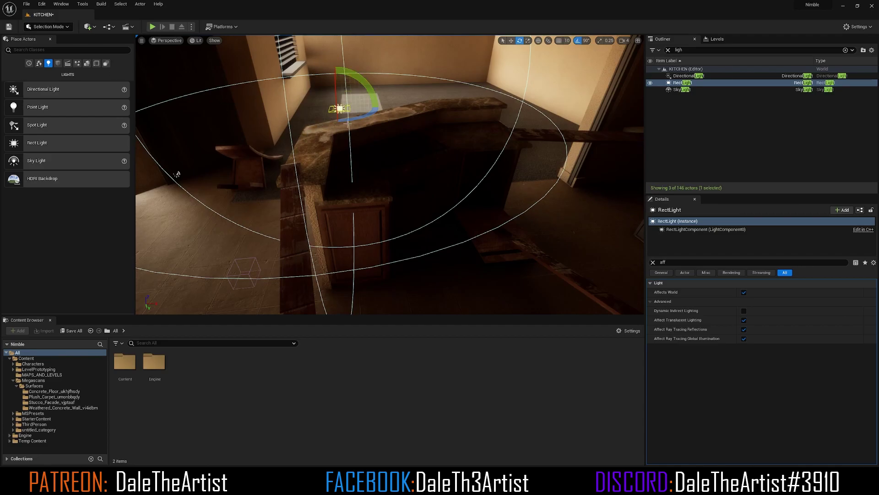
- Move the rect light horizontally over the kitchen counter, to about X -1749, Y -3095
key(w)
right_drag(397, 130, 367, 142)
drag(361, 144, 520, 165)
right_drag(378, 163, 495, 179)
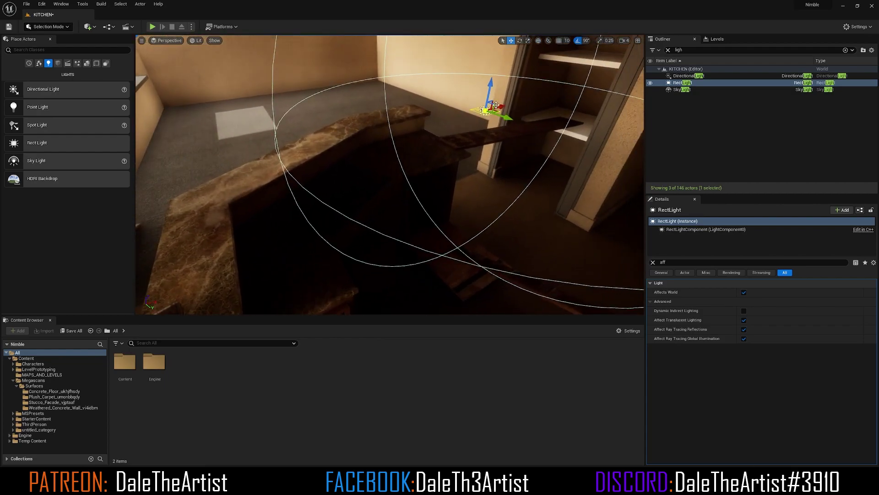
drag(499, 112, 365, 134)
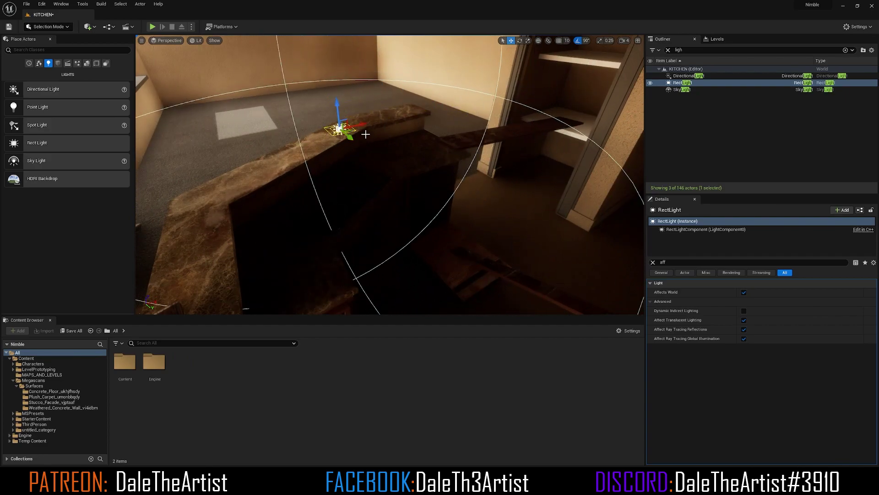
- Clear the property filter and set the rect light's Intensity to about 43.7 cd and Attenuation Radius to about 2176
click(653, 262)
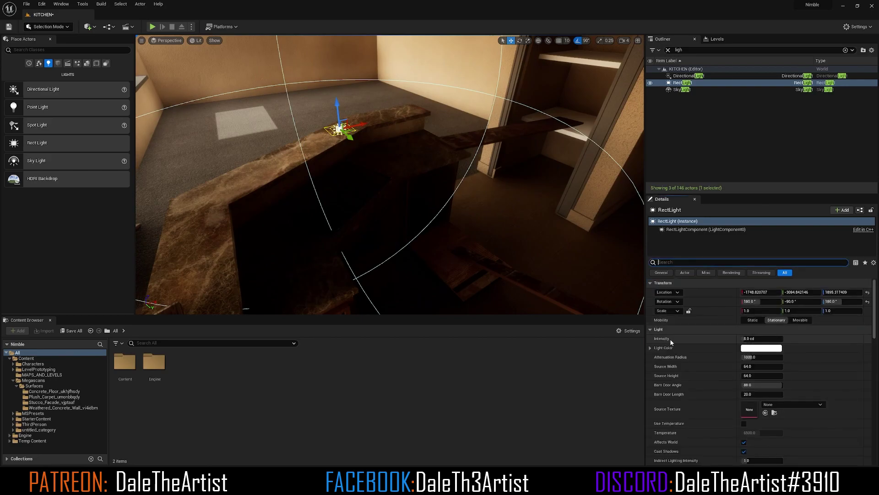
click(747, 339)
mouse_move(761, 339)
mouse_down()
mouse_move(780, 339)
mouse_move(766, 339)
mouse_up()
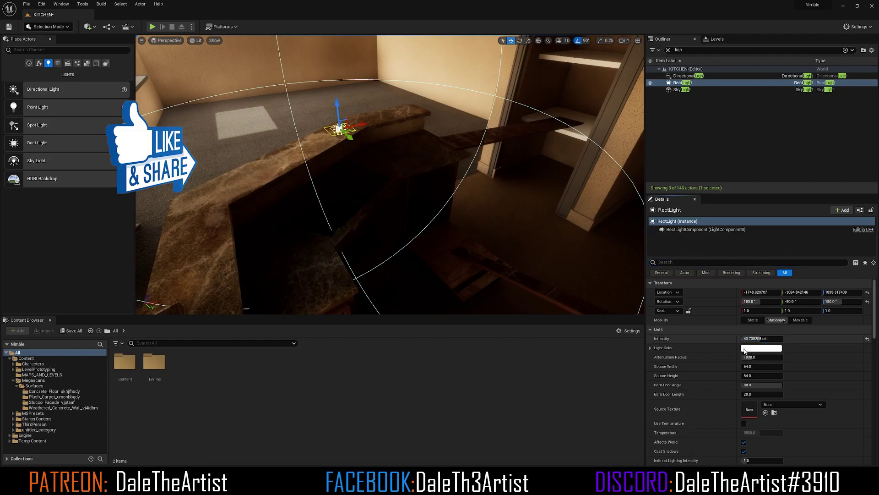
drag(747, 356, 777, 357)
- Shift the rect light over the counter beside the sink, to about X -1777, Y -3621
right_drag(504, 220, 402, 246)
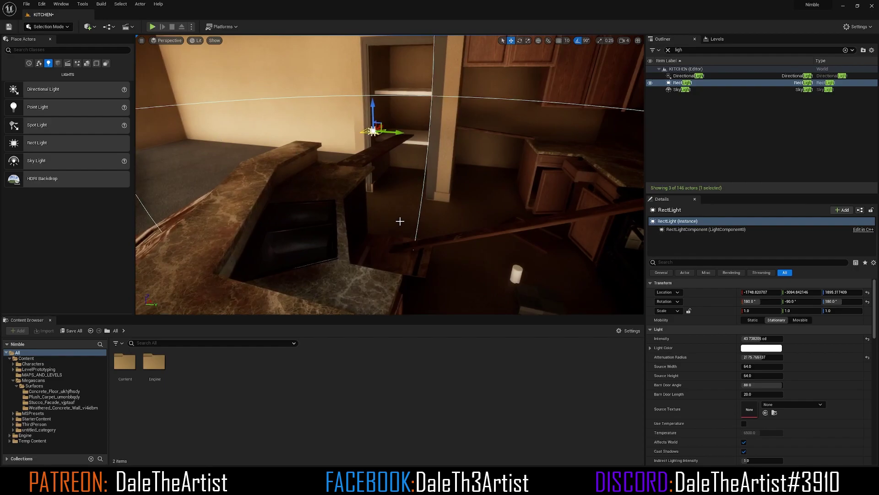
drag(384, 129, 293, 120)
right_drag(365, 151, 398, 197)
right_drag(294, 156, 366, 151)
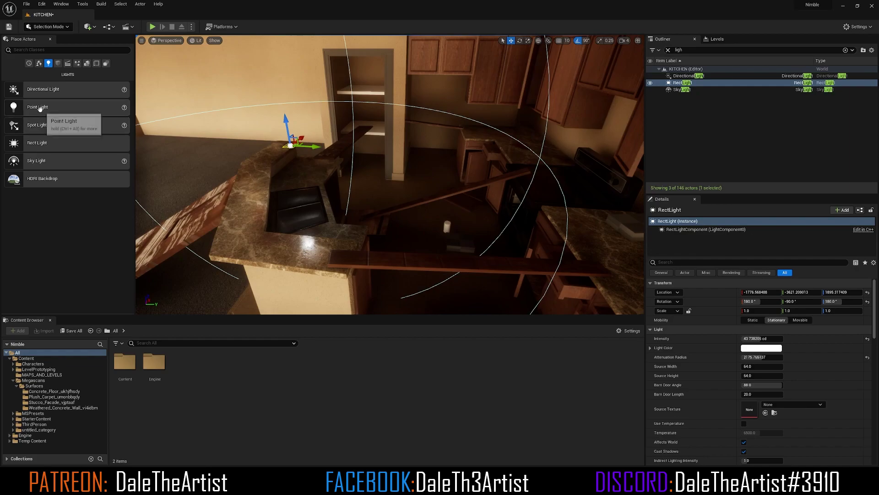
- Add a point light next to the sink counter and slide it horizontally to about X -634, Y -4080
drag(364, 211, 363, 210)
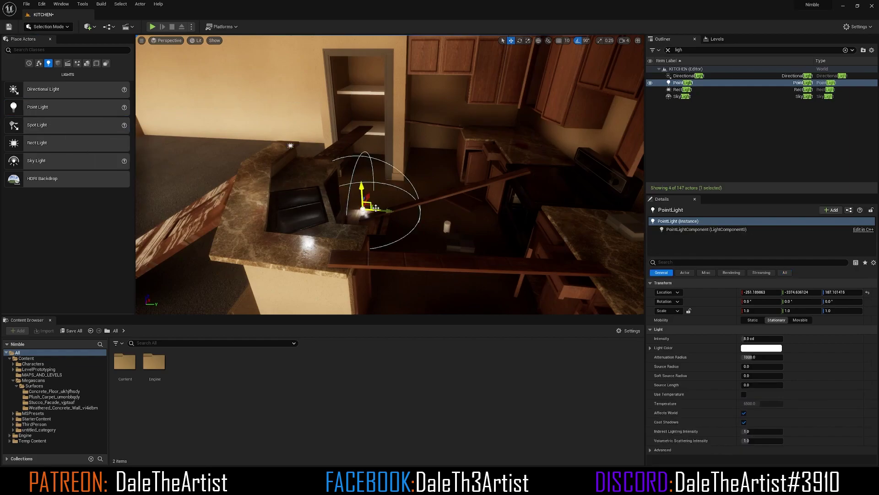
key(w)
right_drag(395, 200, 320, 220)
drag(468, 228, 428, 150)
mouse_move(475, 160)
right_down()
mouse_move(476, 128)
mouse_move(467, 137)
mouse_move(476, 162)
right_up()
key(w)
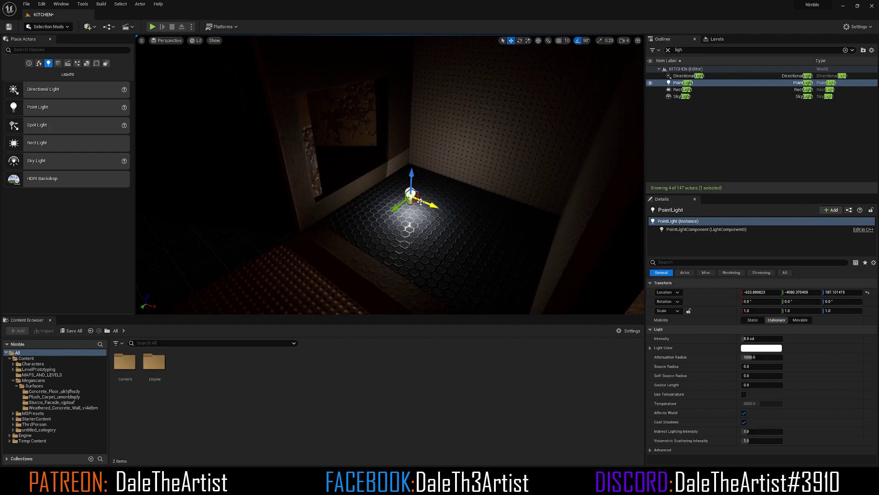
- Raise the point light into the open compartment with peeling paint and tint it pale peach, about hex sRGB FFD4C4
drag(412, 203, 339, 159)
right_drag(340, 159, 321, 158)
key(w)
right_drag(419, 200, 419, 199)
drag(427, 228, 341, 143)
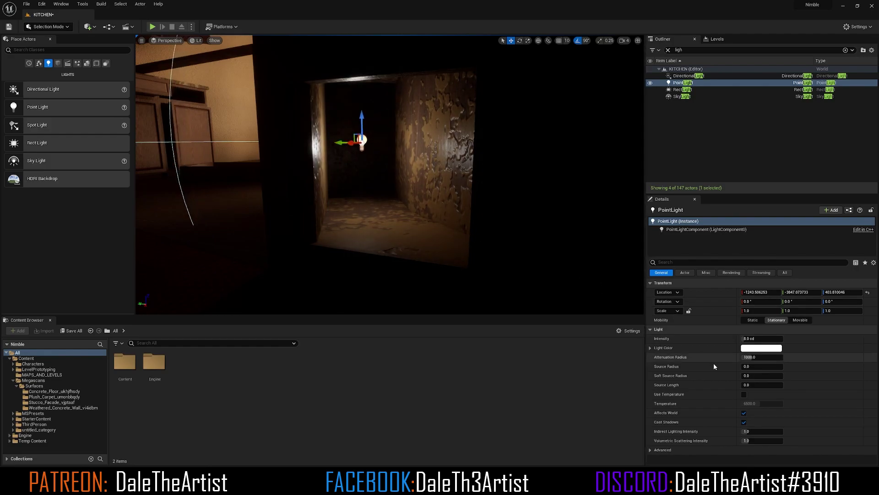
click(756, 350)
drag(631, 326, 640, 330)
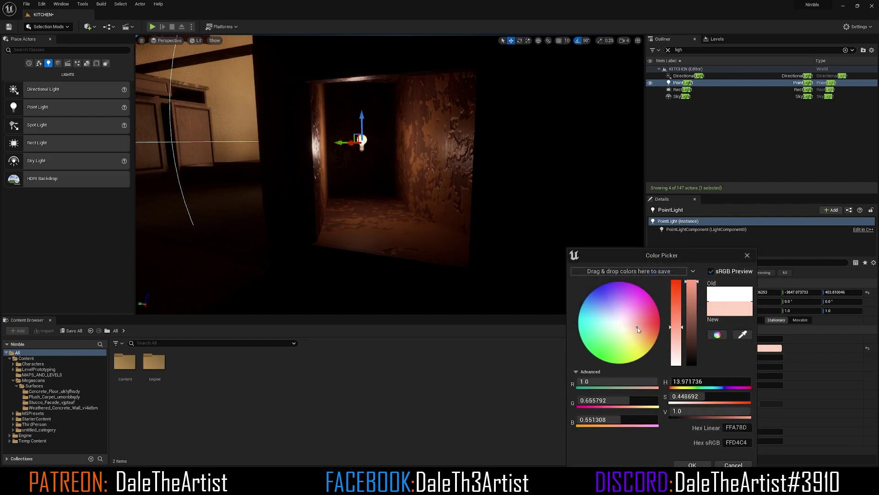
- Select the rect light above the counter and change its light colour to a pale pink, about hex sRGB FFD4CA
right_drag(468, 218, 311, 183)
right_drag(449, 190, 448, 190)
click(501, 180)
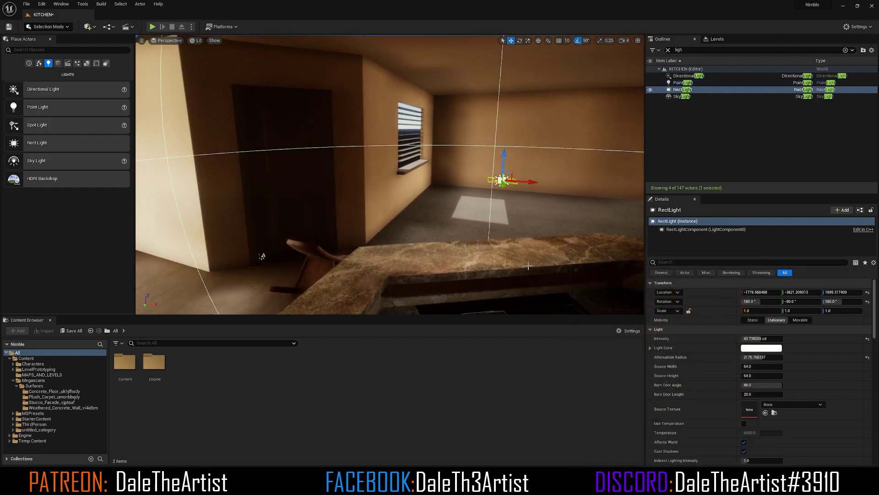
click(770, 349)
mouse_move(633, 323)
mouse_down()
mouse_move(622, 296)
mouse_move(627, 301)
mouse_up()
right_drag(491, 252, 551, 291)
mouse_move(638, 338)
mouse_down()
mouse_move(625, 342)
mouse_move(650, 326)
mouse_up()
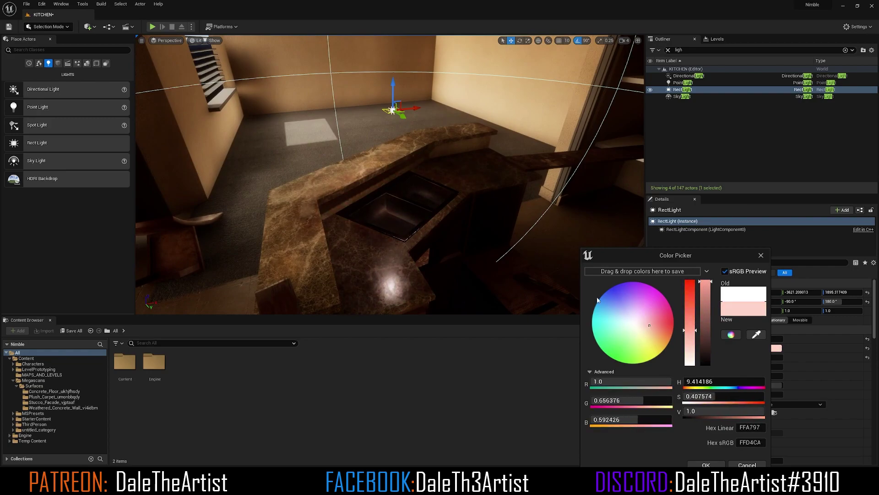
- Move the rect light to about X -1682, Y -2881 and change its colour to light orange with hue about 26.8 and saturation about 0.68
right_drag(303, 163, 449, 179)
right_drag(199, 75, 176, 54)
drag(274, 144, 387, 176)
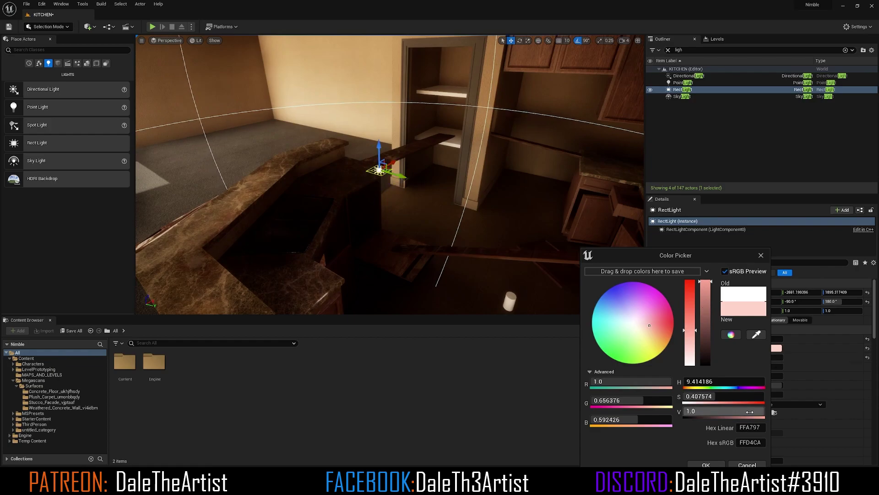
click(659, 337)
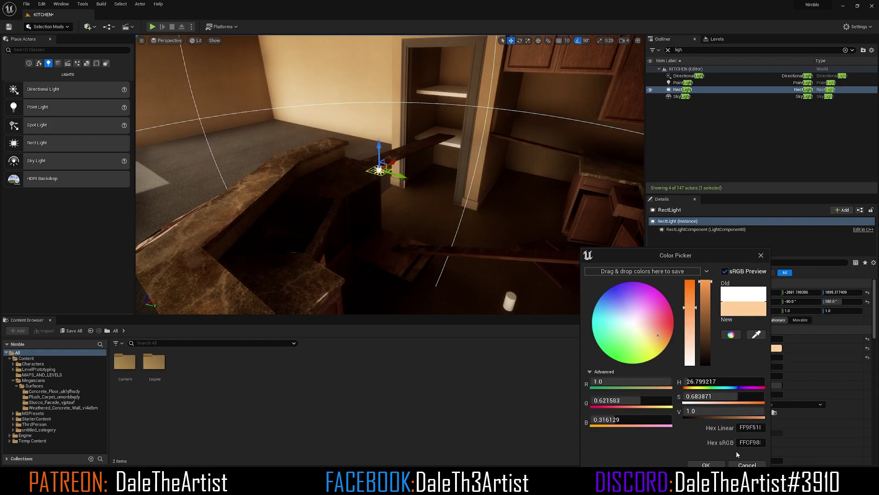
click(706, 464)
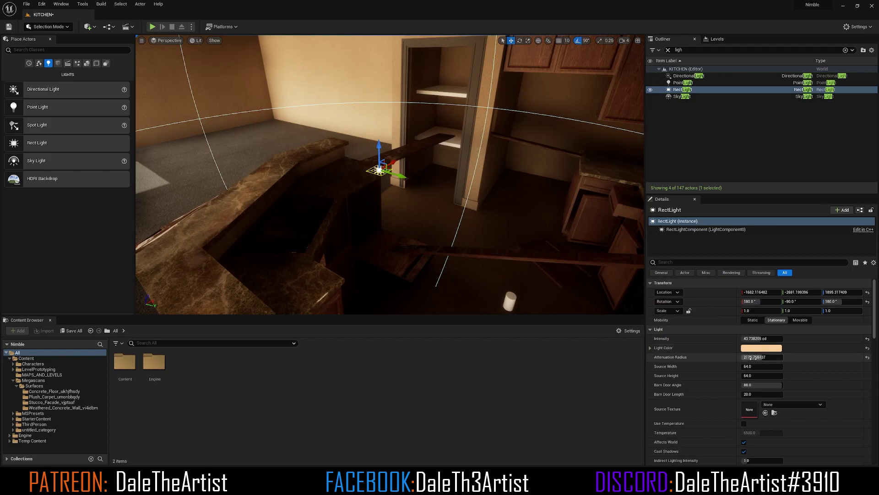
- Set the rect light's Intensity to about 65 cd and its Attenuation Radius to about 1240
drag(753, 339, 779, 338)
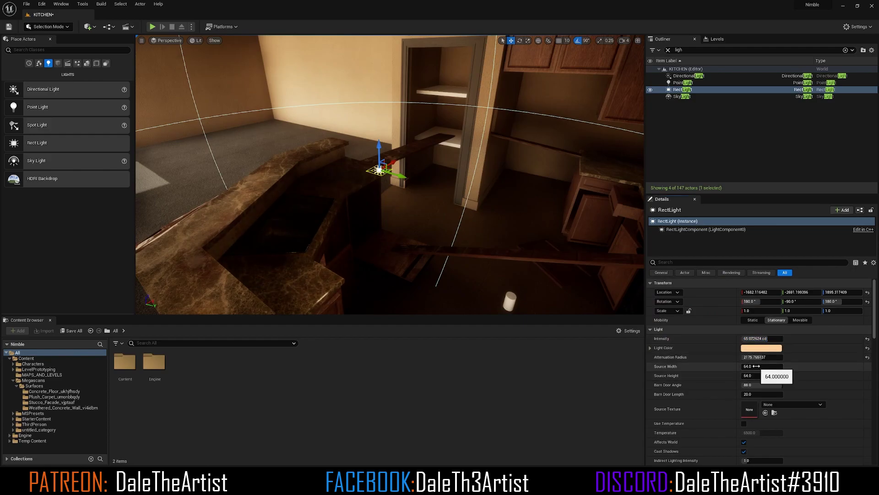
mouse_move(756, 357)
mouse_down()
mouse_move(787, 356)
mouse_move(746, 357)
mouse_move(755, 357)
mouse_up()
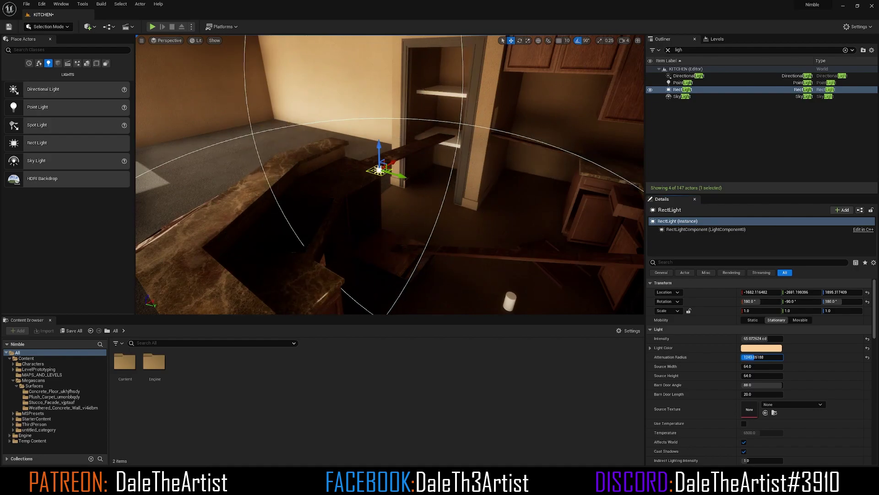
- Move the rect light out over the kitchen floor between the counters, to about X -1219, Y -2740
right_drag(504, 207, 435, 197)
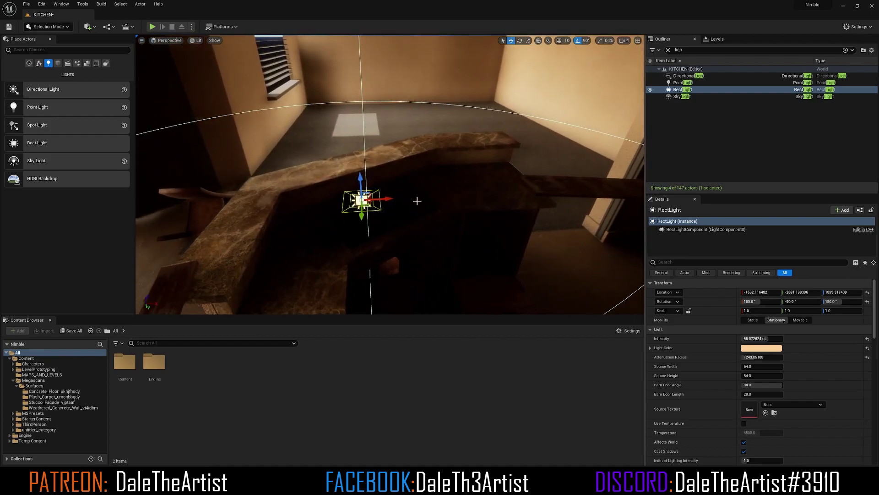
drag(371, 205, 519, 192)
right_drag(453, 202, 522, 282)
right_drag(600, 292, 577, 248)
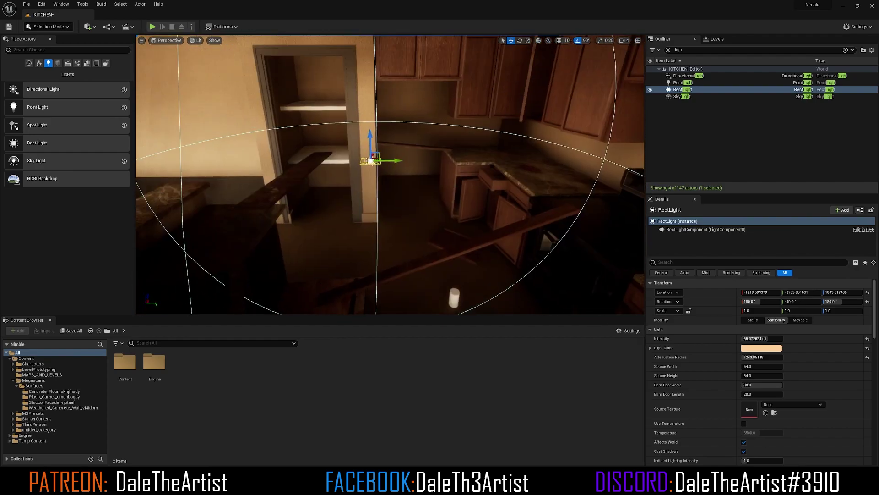
- Lower the rect light toward the fallen drawer on the kitchen floor, to about X -1156, Y -2776, Z 865
right_drag(440, 237, 397, 194)
drag(424, 200, 420, 310)
right_drag(420, 310, 399, 440)
right_drag(447, 275, 448, 248)
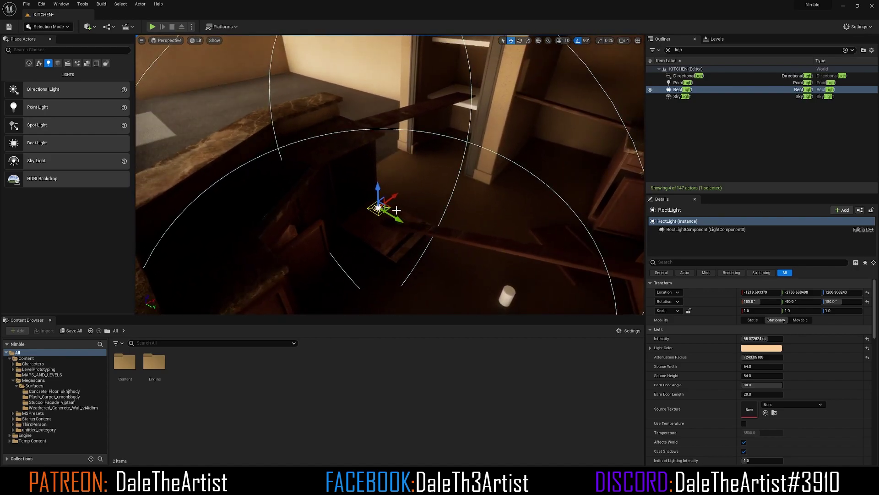
drag(375, 192, 393, 235)
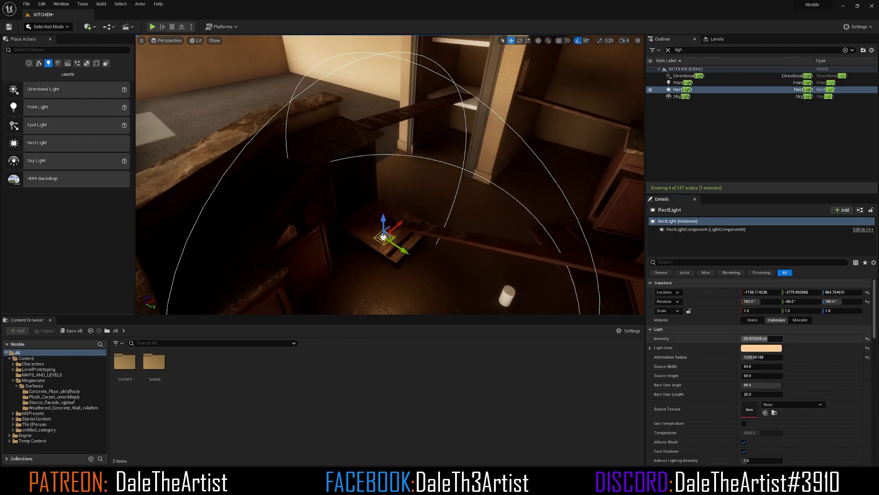
- Set the rect light's Intensity to about 76.5 cd and its Attenuation Radius to about 1700
drag(769, 339, 810, 357)
mouse_move(572, 265)
right_down()
mouse_move(541, 275)
mouse_move(572, 264)
right_up()
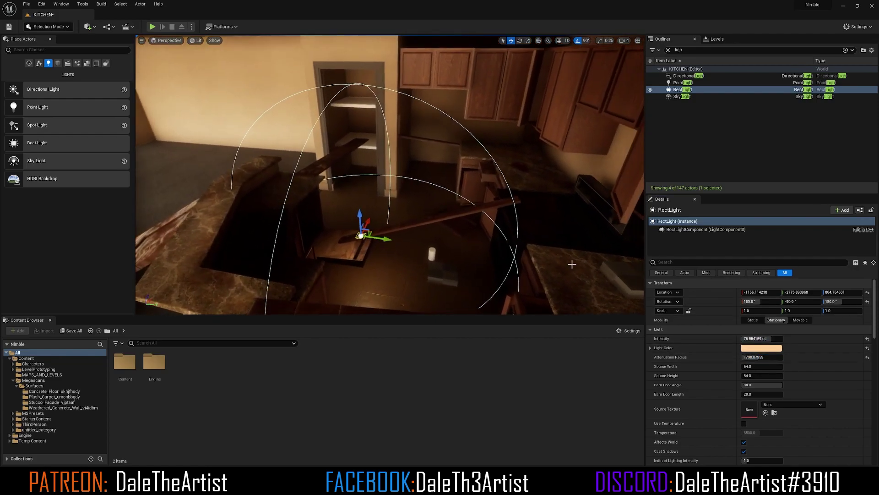
- Add a point light on the granite counter beside the stove and raise it to about Z 1396
right_drag(529, 238, 533, 230)
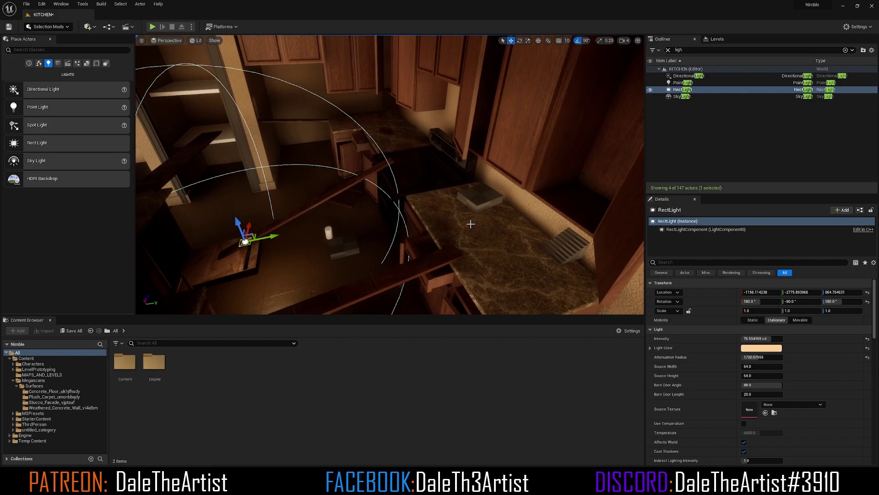
click(471, 224)
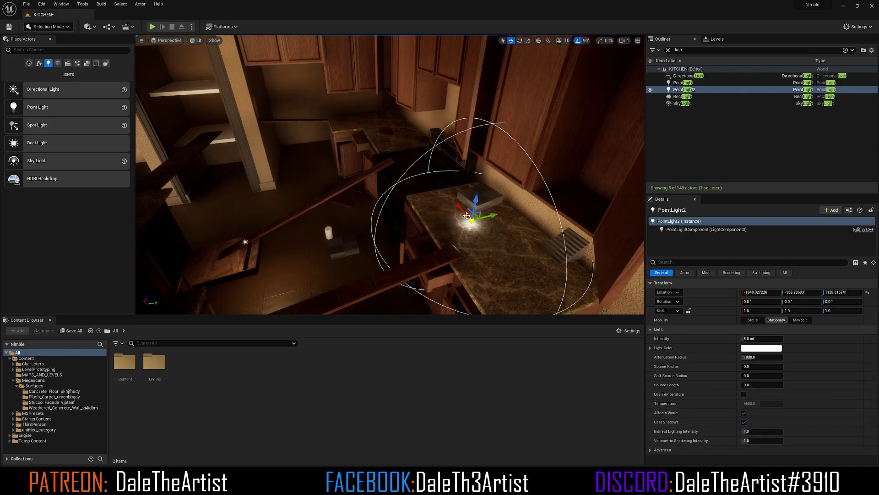
drag(474, 203, 476, 180)
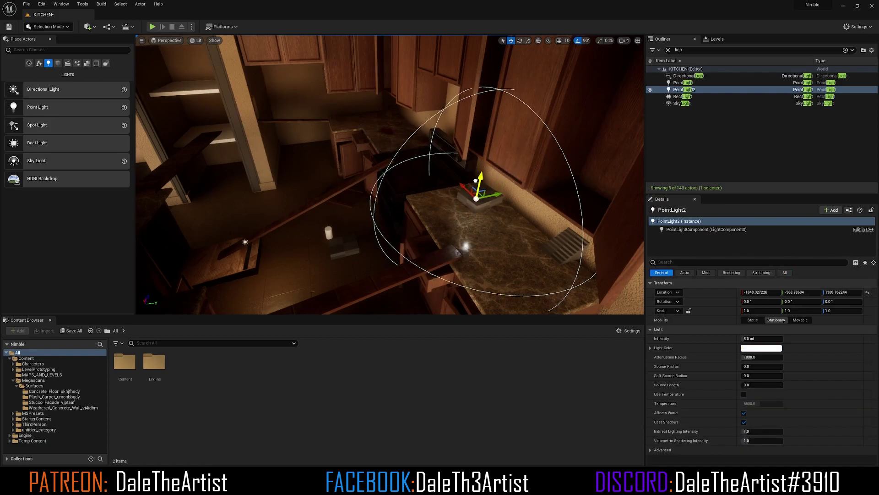
- Colour the new point light light orange with hue about 26.85 and saturation about 0.55, and duplicate it above the far corner counter
click(758, 348)
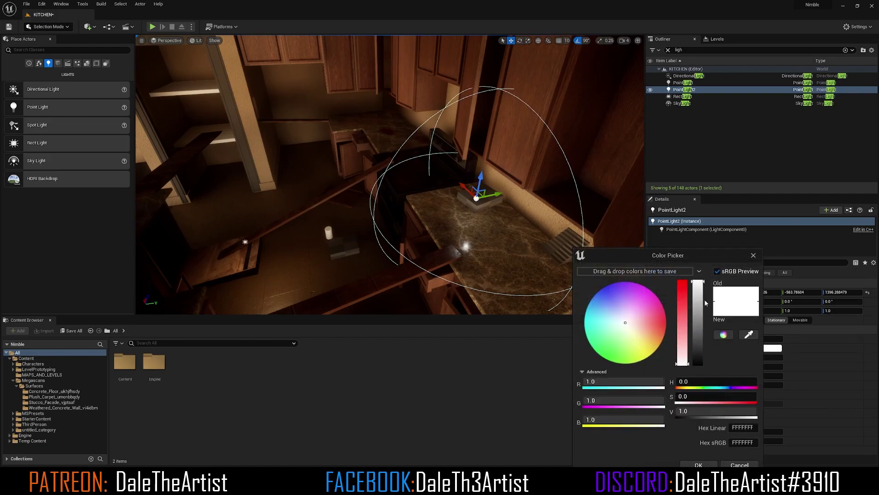
click(645, 334)
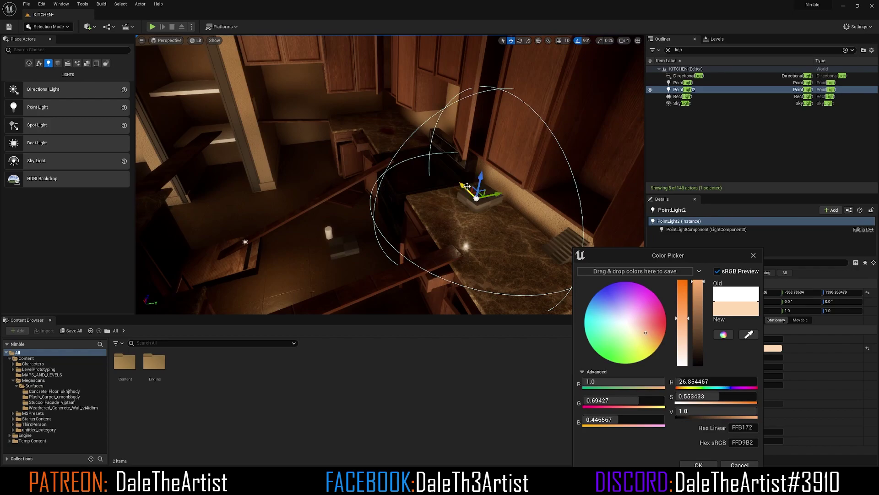
alt+drag(464, 187, 410, 119)
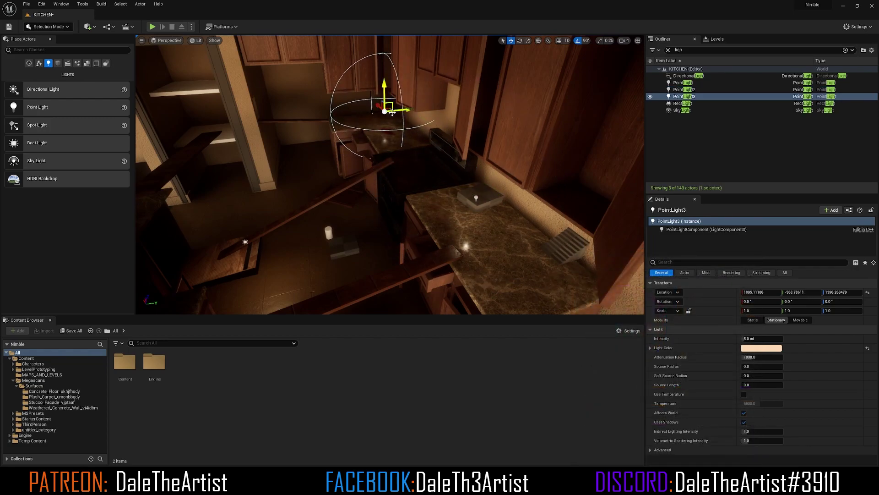
- Playtest the level in full screen, running the character through the kitchen to check the lighting, and return to the editor layout
click(153, 26)
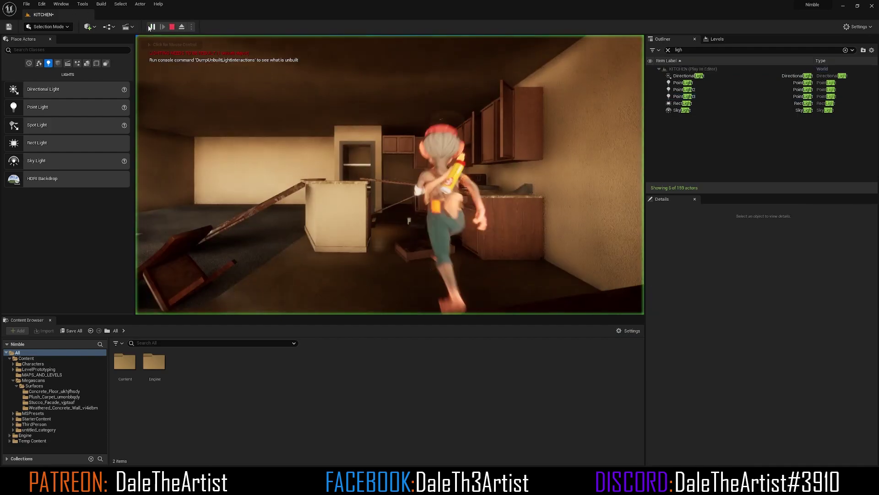
key(F11)
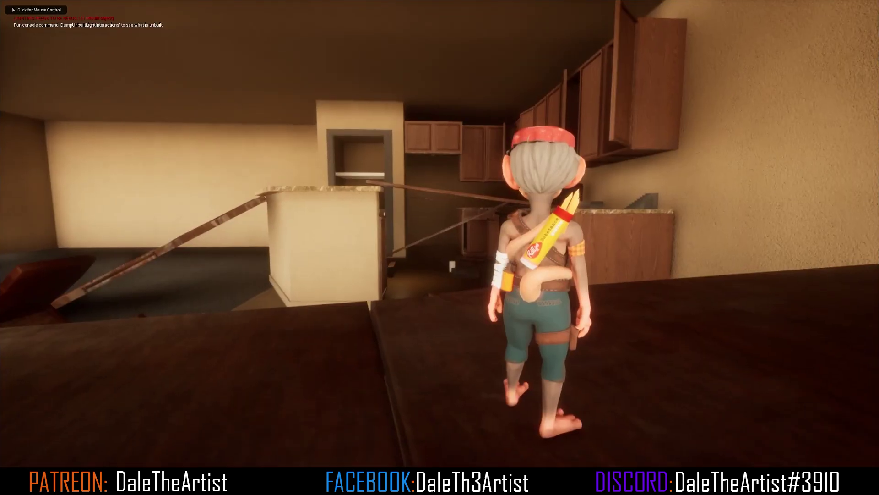
key(w)
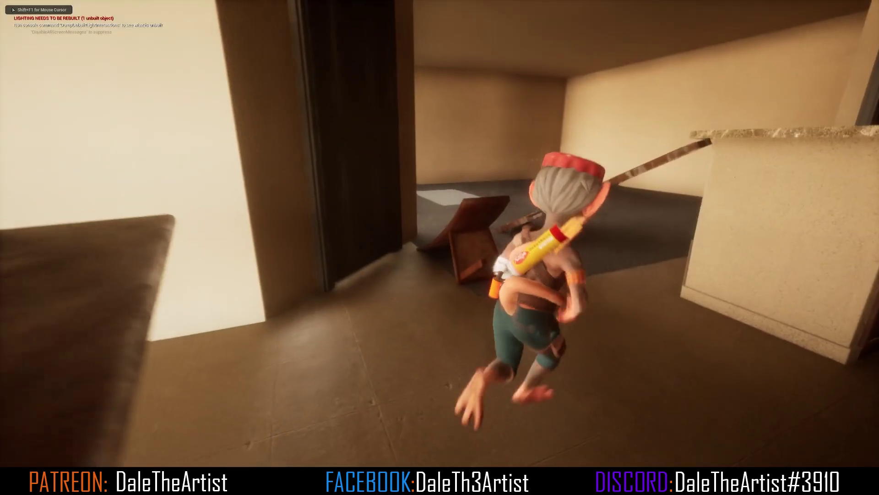
key(d)
key(w)
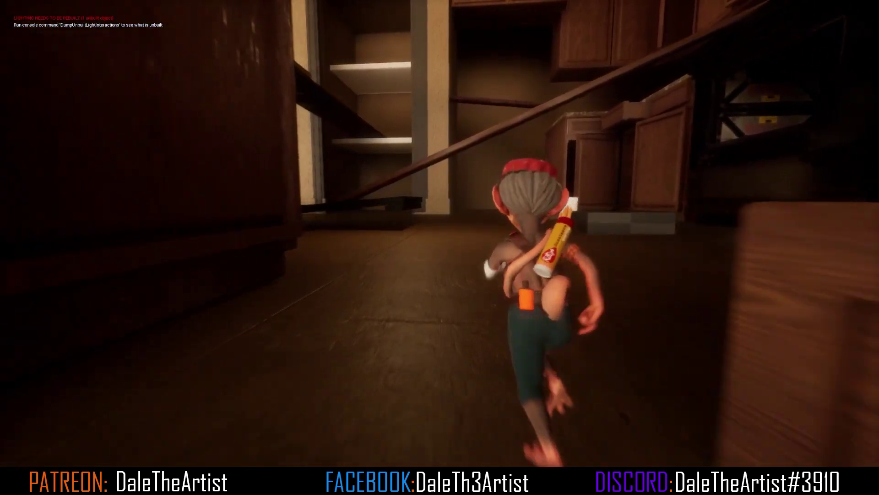
key(d)
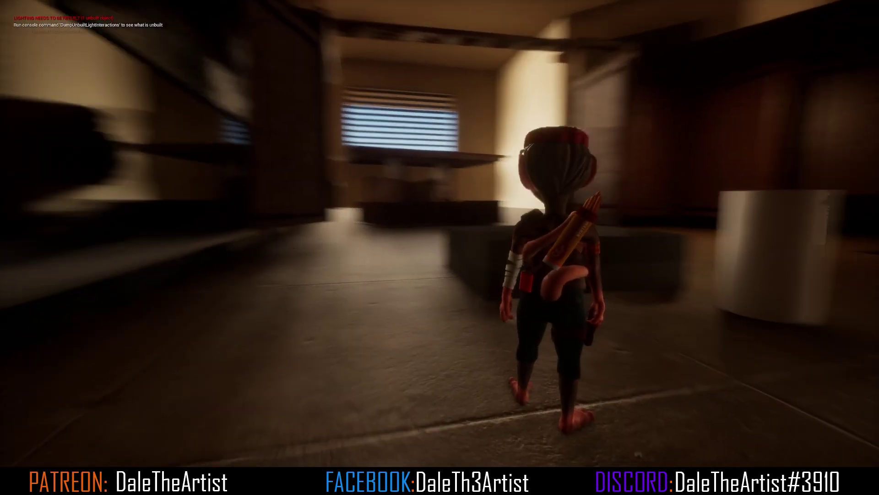
key(Escape)
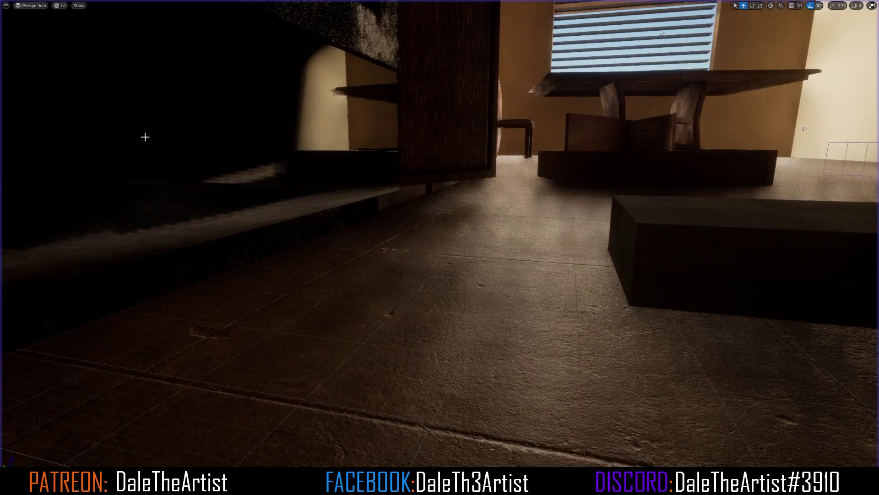
right_drag(422, 173, 396, 164)
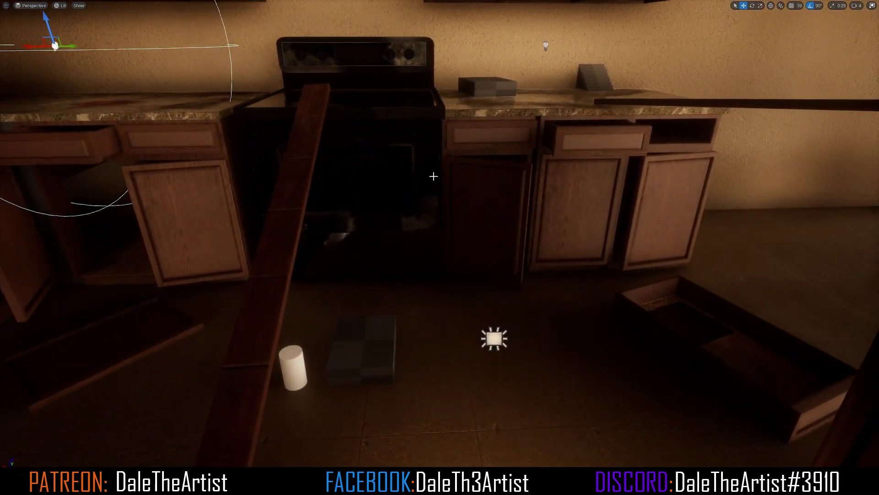
key(F11)
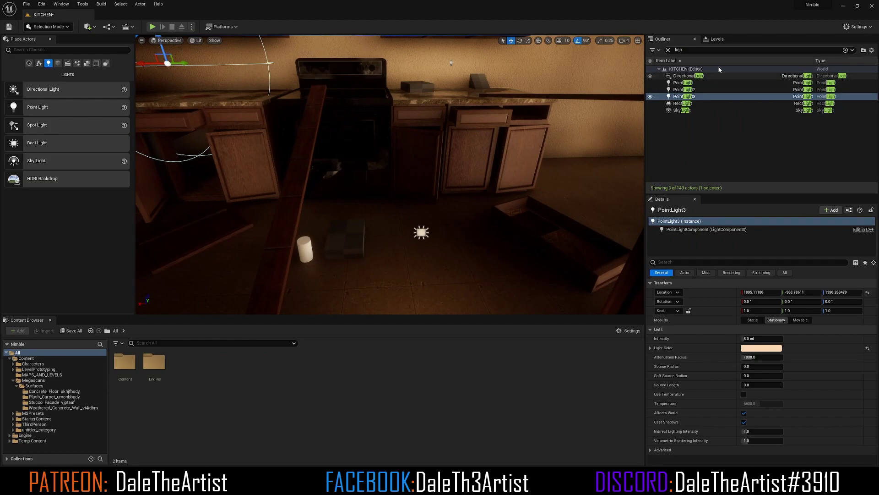
- Filter the level's actors by "post" and select the PostProcessVolume
click(696, 49)
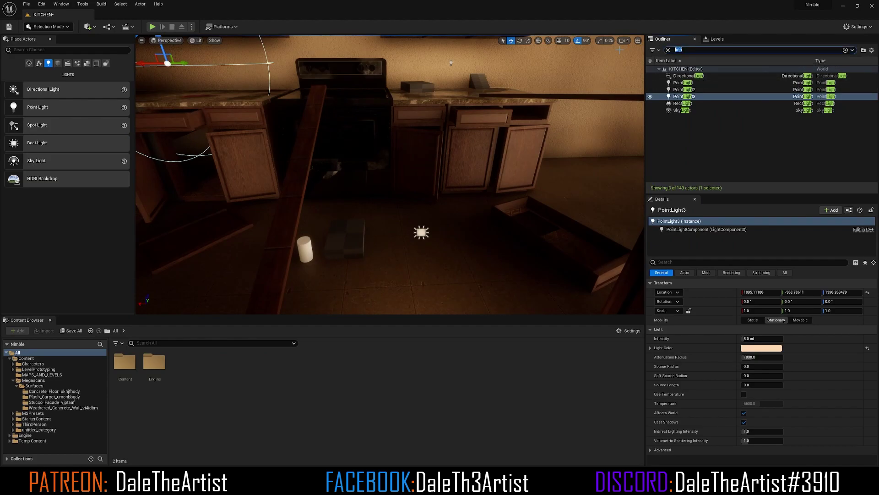
text(post)
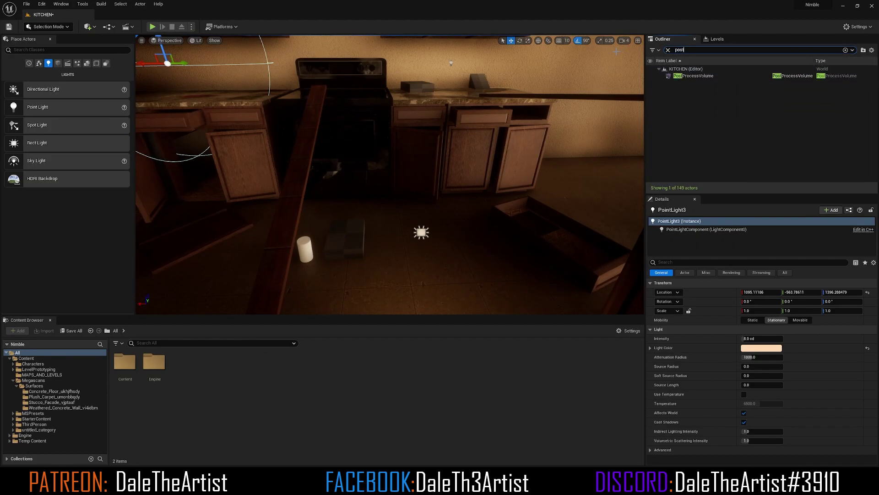
click(686, 77)
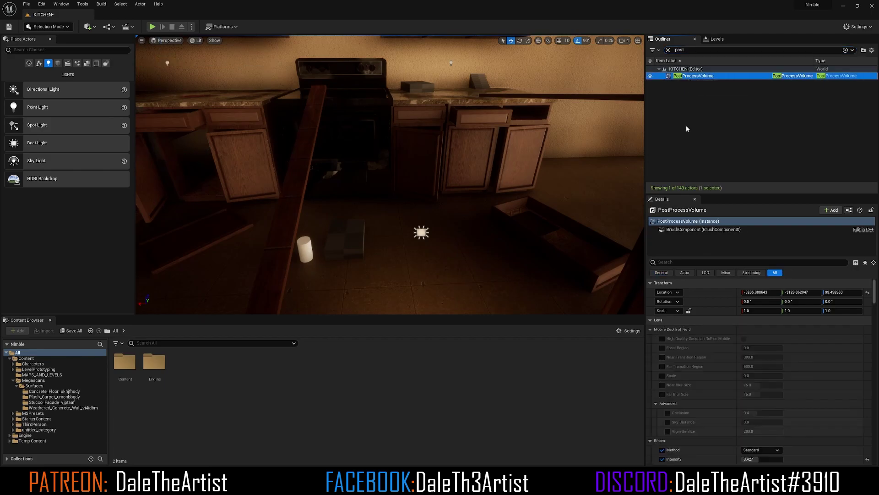
- Enable the Reflections Method override on the post process volume with Lumen, toggling it to compare the stove's reflections
scroll(702, 326, down, 7)
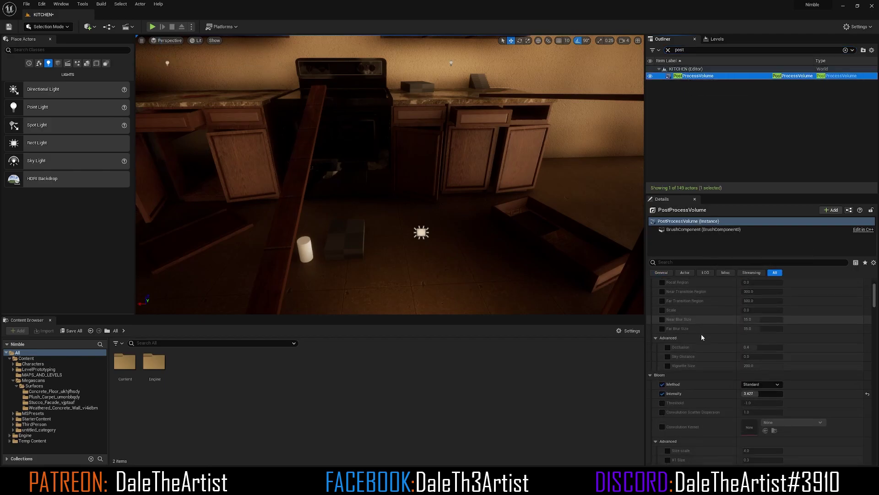
scroll(698, 344, down, 8)
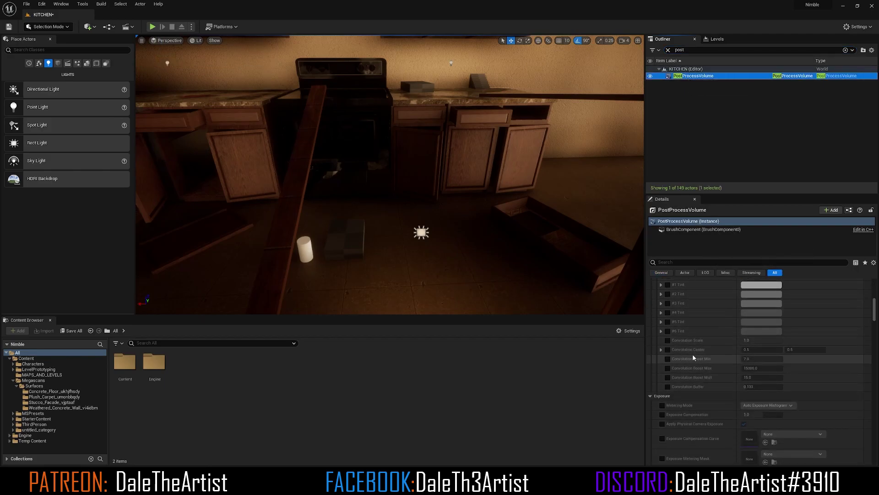
scroll(691, 356, down, 5)
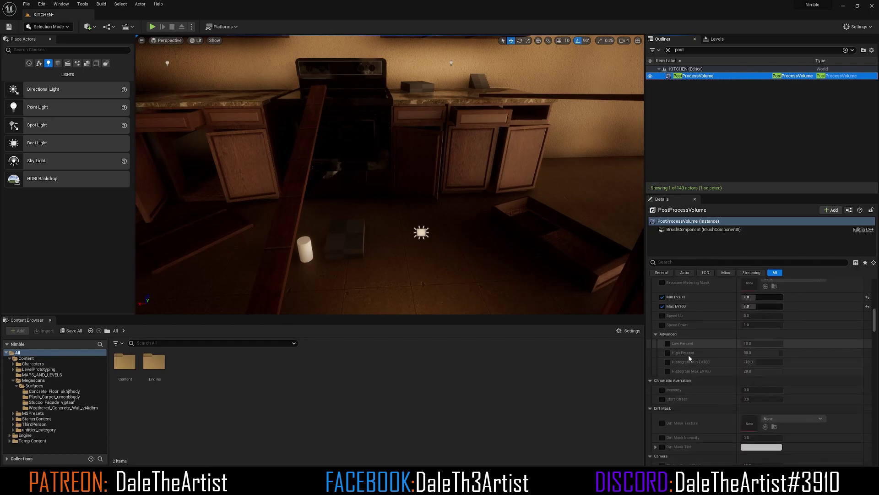
scroll(683, 356, down, 5)
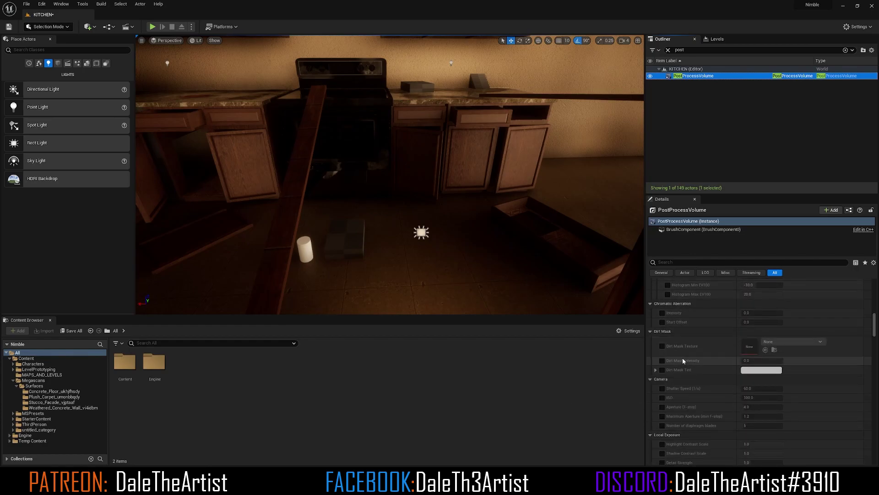
scroll(686, 367, down, 5)
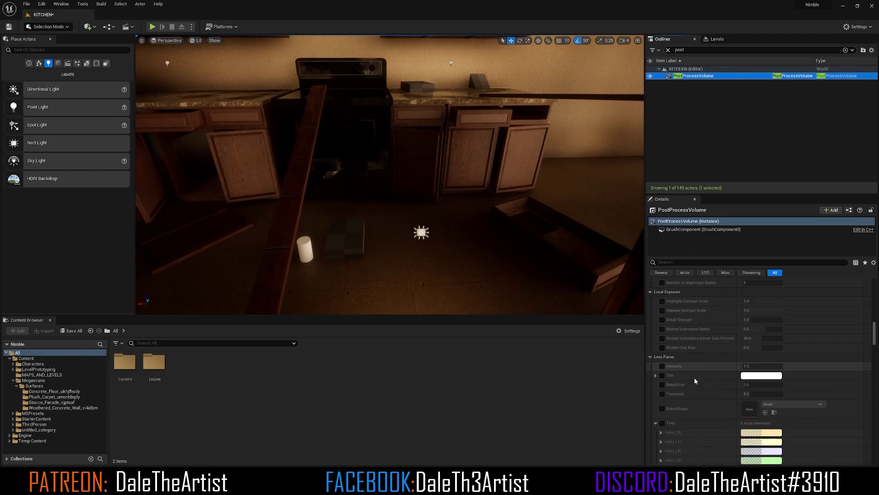
scroll(696, 374, down, 6)
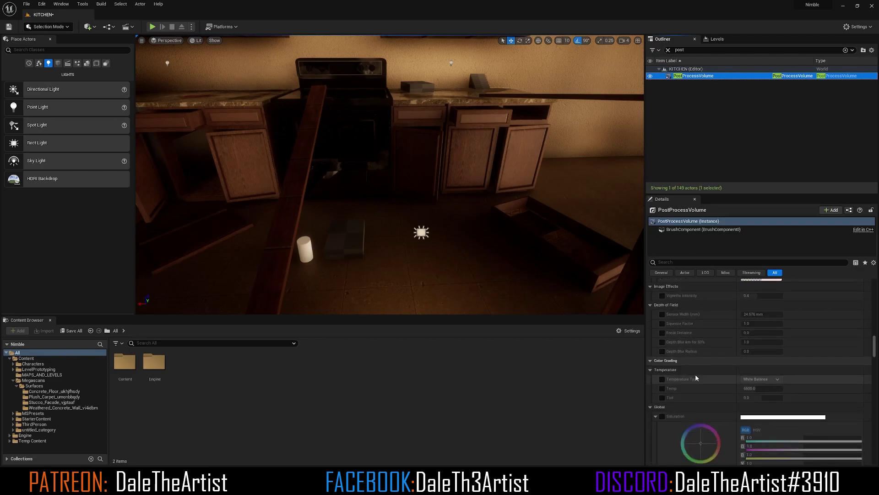
scroll(694, 374, down, 6)
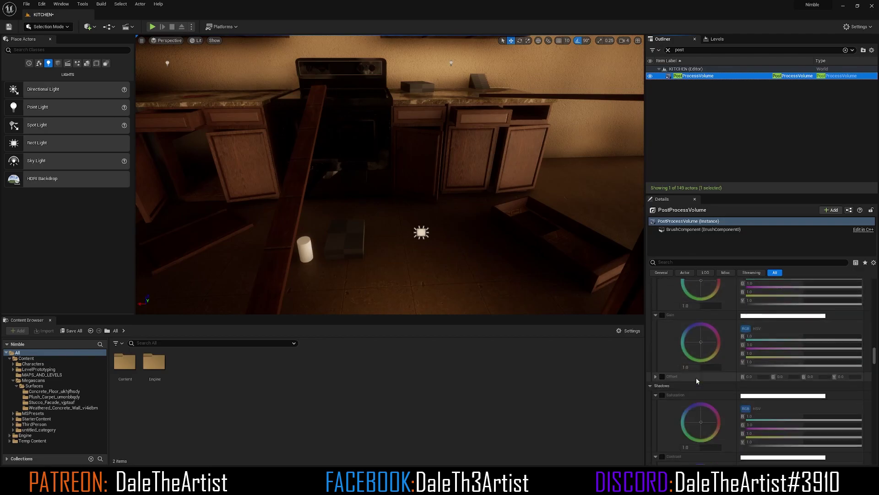
scroll(694, 376, down, 6)
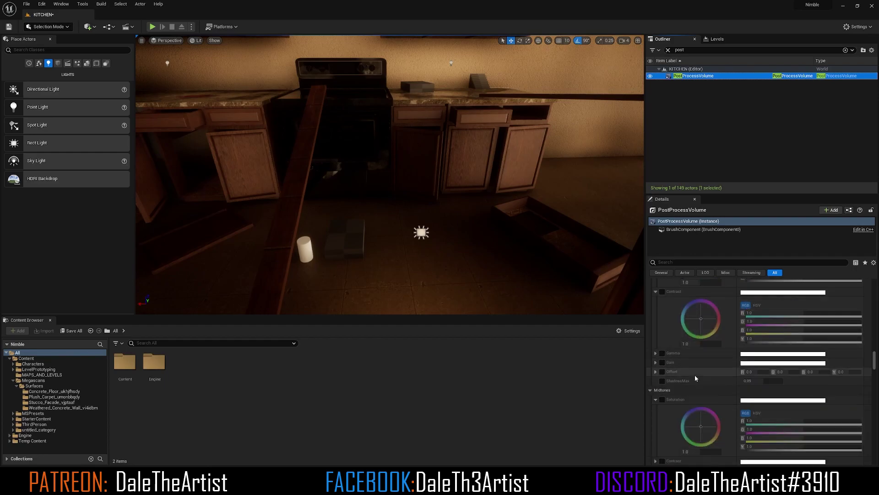
scroll(694, 374, down, 6)
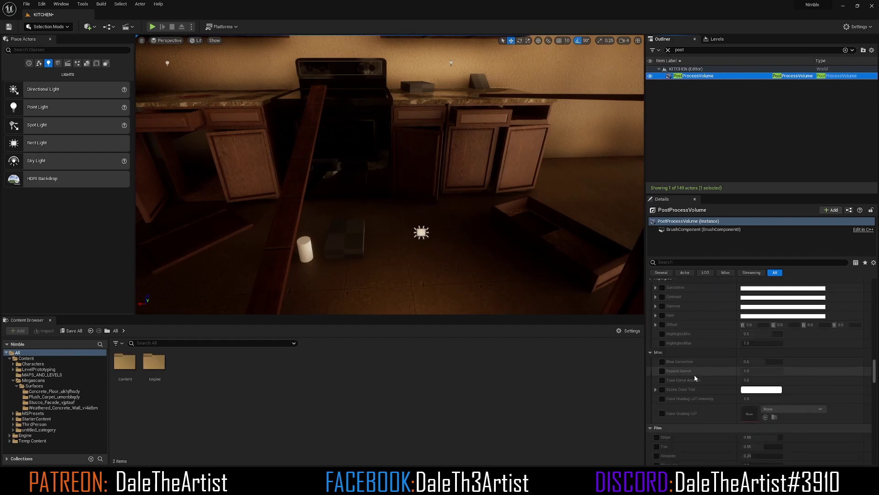
scroll(693, 376, down, 3)
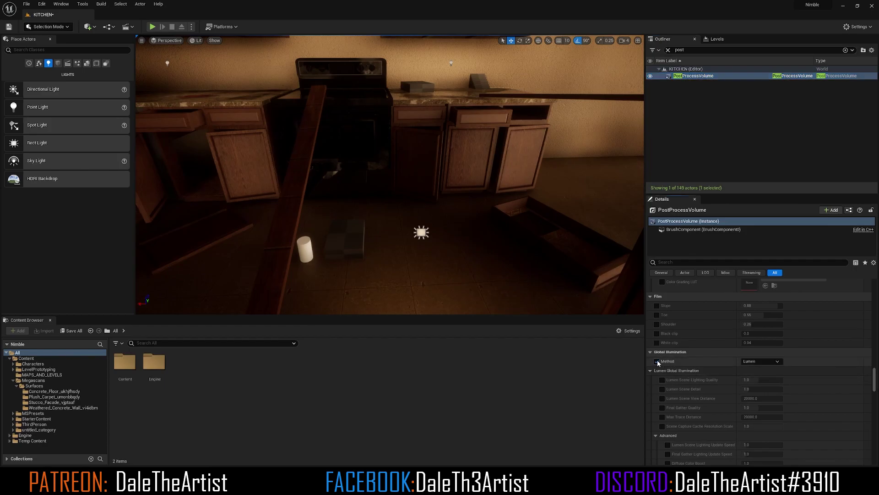
scroll(670, 353, down, 10)
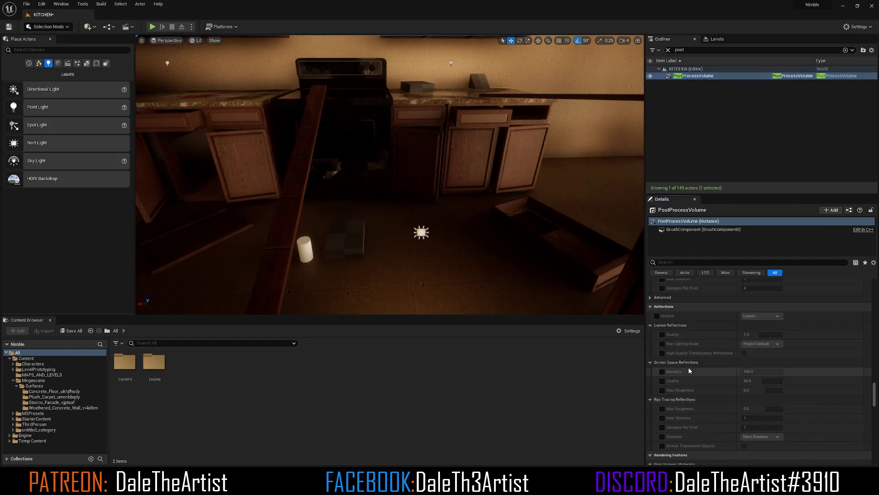
click(657, 316)
click(658, 317)
click(657, 316)
click(658, 317)
click(657, 317)
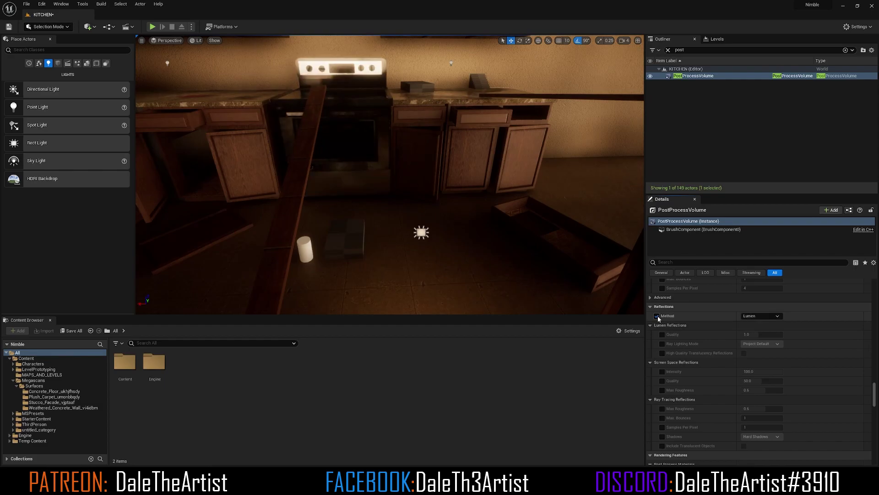
- Try Screen Space as the reflection method and switch back to Lumen
click(775, 316)
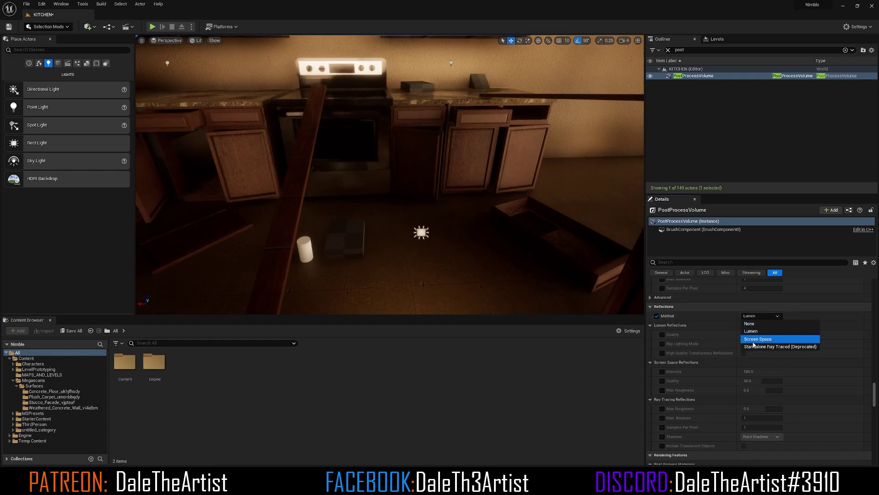
click(754, 340)
click(762, 316)
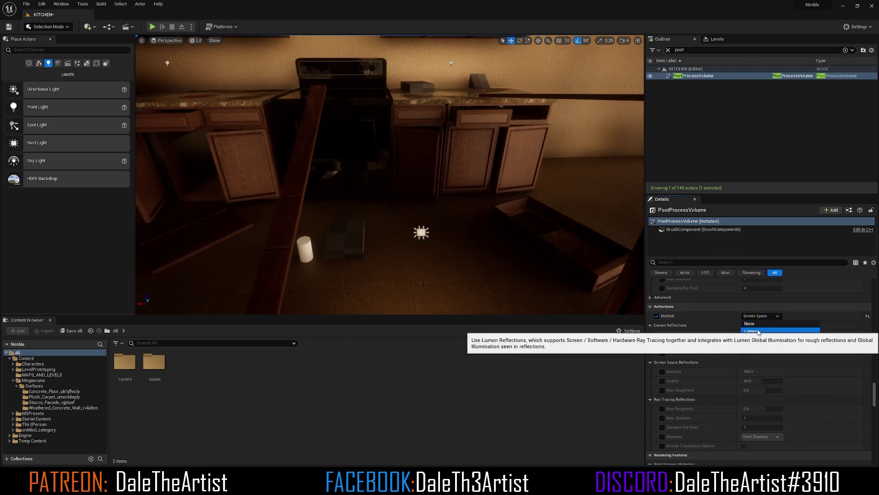
click(758, 331)
scroll(718, 348, down, 3)
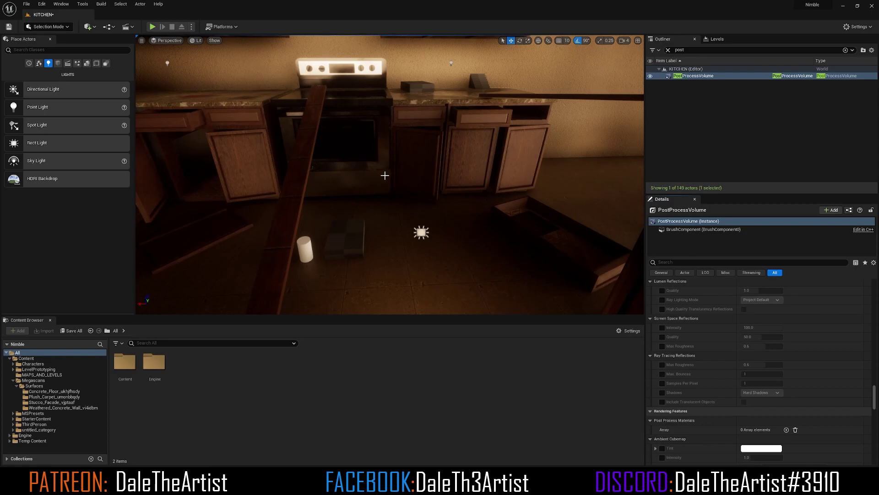
right_drag(387, 178, 151, 183)
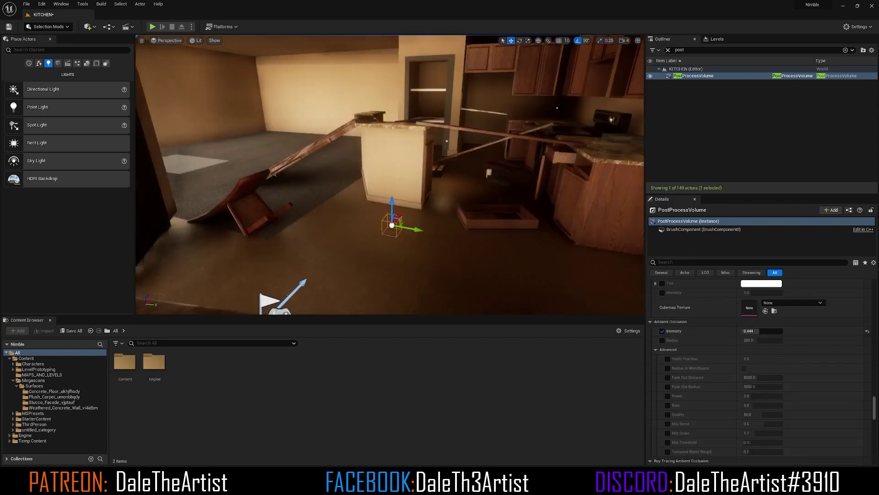
right_drag(275, 174, 492, 222)
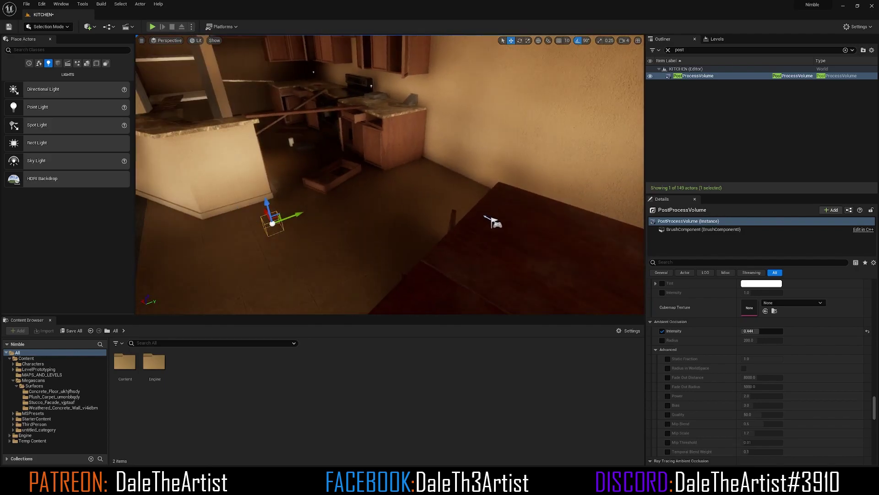
right_drag(560, 269, 528, 304)
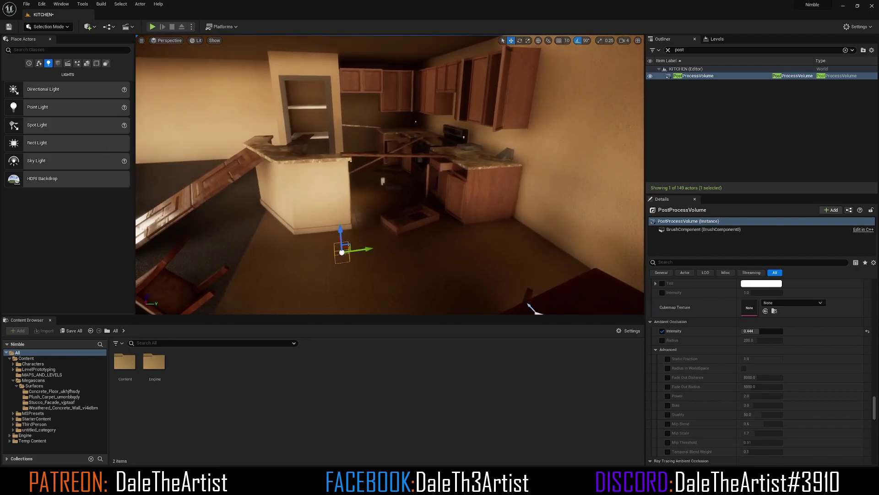